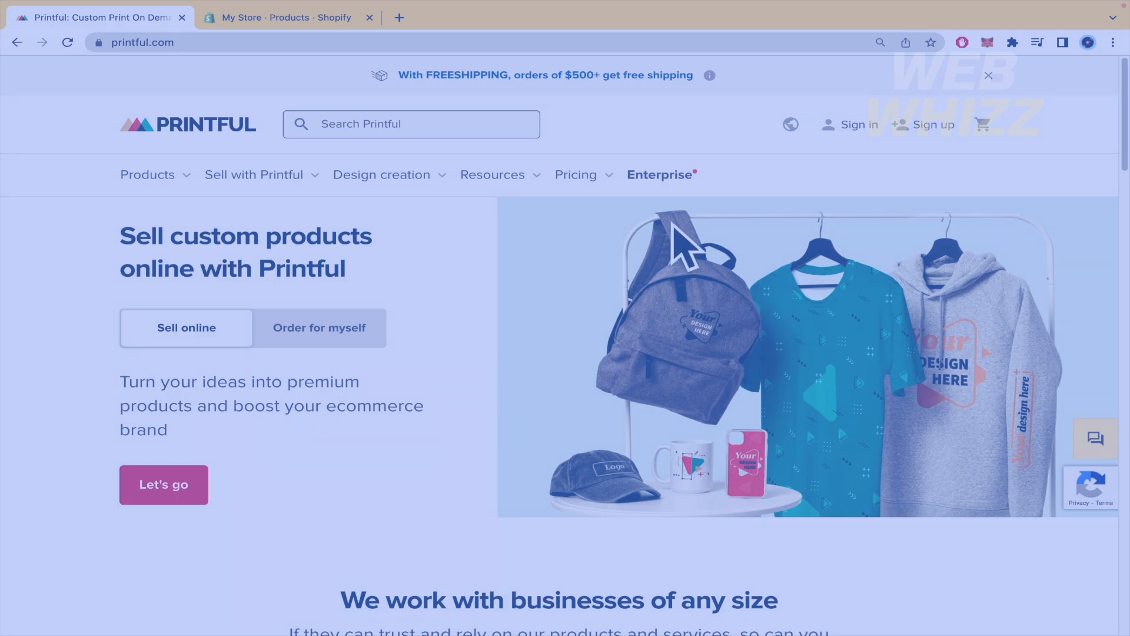
click(913, 130)
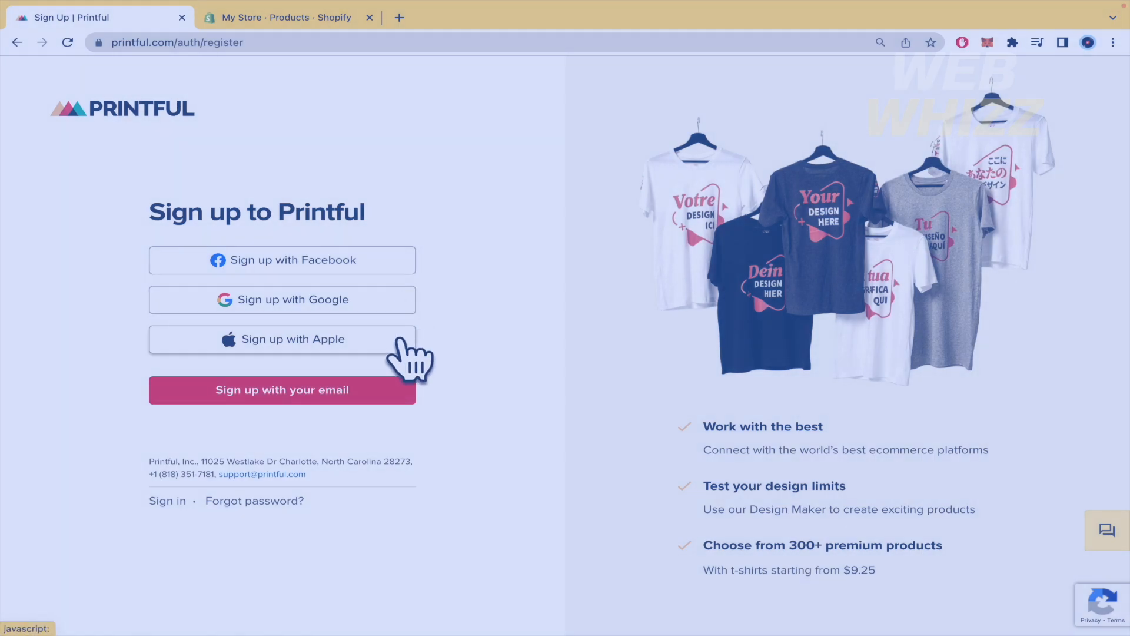
click(374, 391)
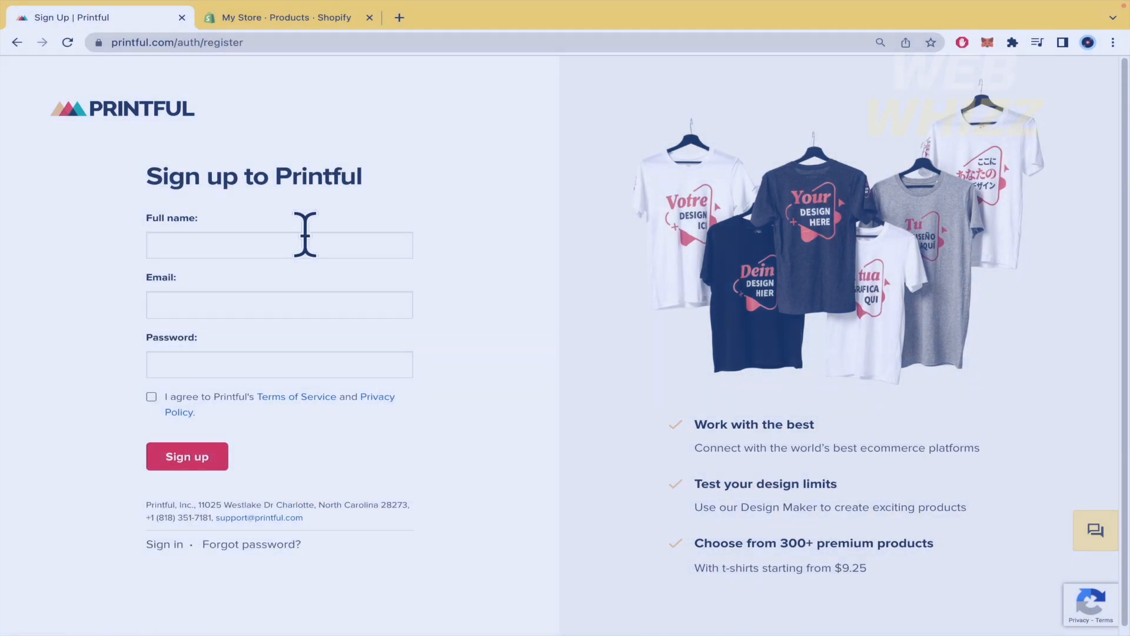
key(alt+Left)
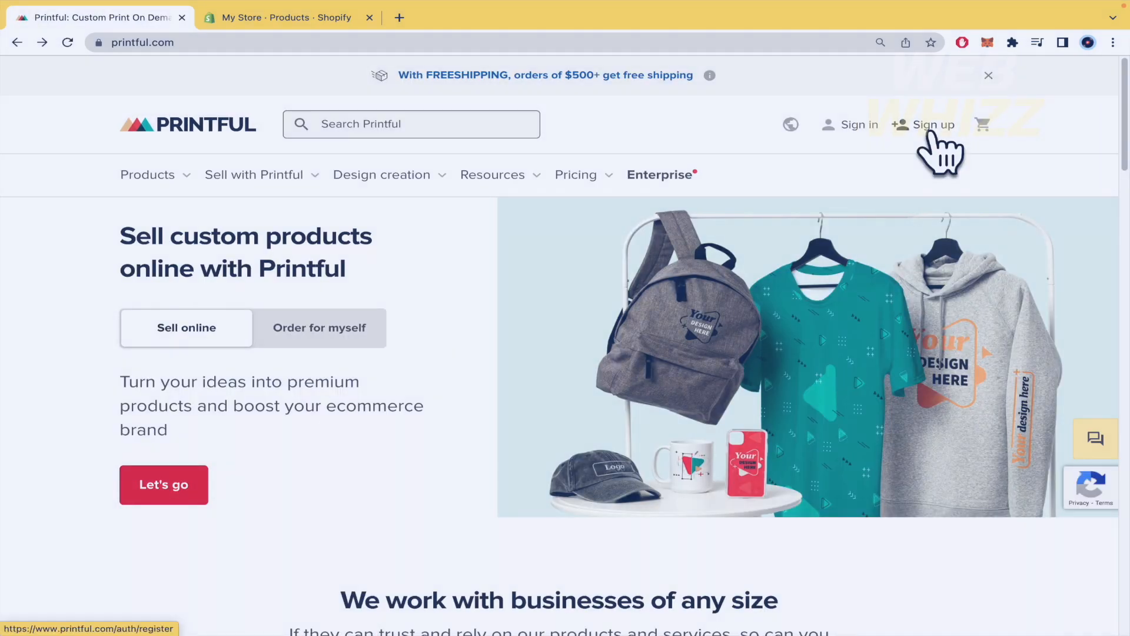
Sign up for a Printful account using an existing Google account and submit the prefilled registration details.
click(933, 131)
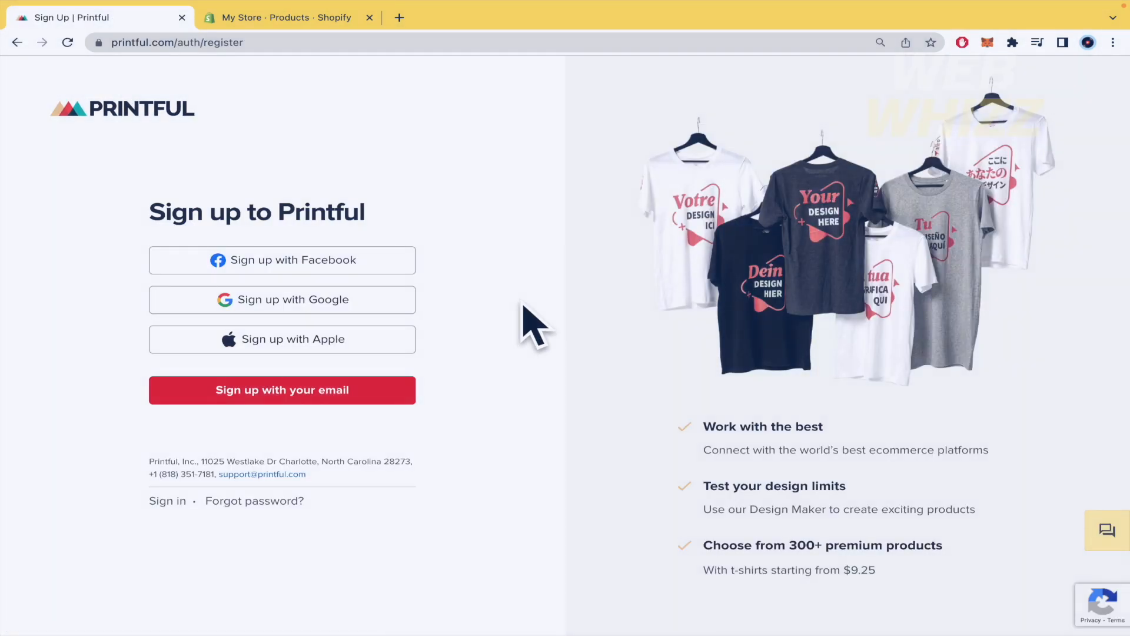
click(352, 307)
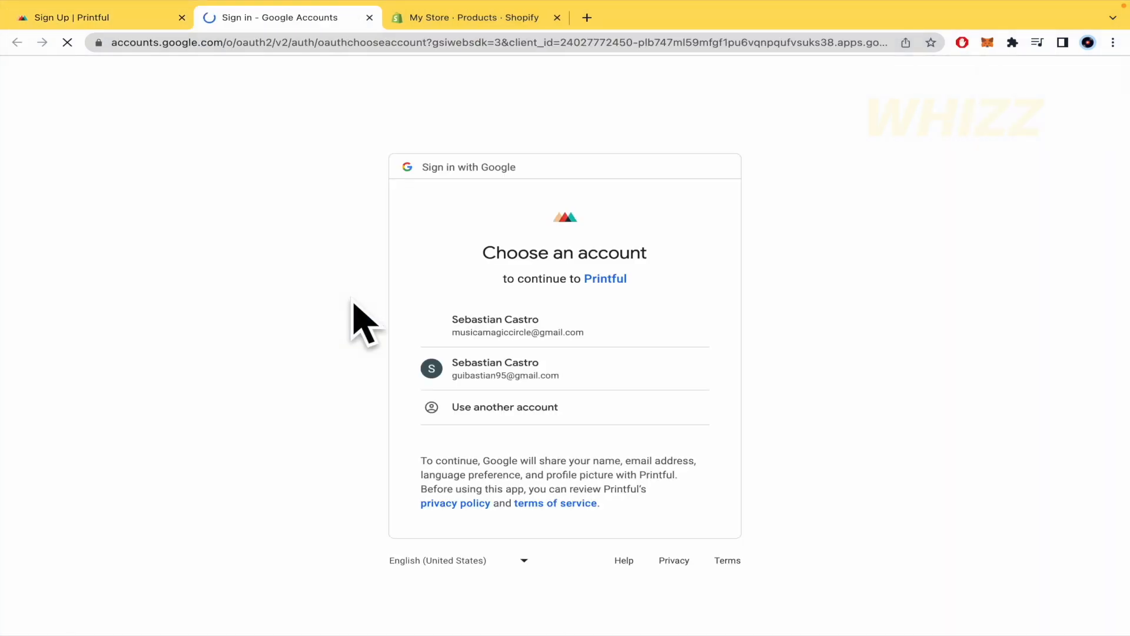
click(533, 371)
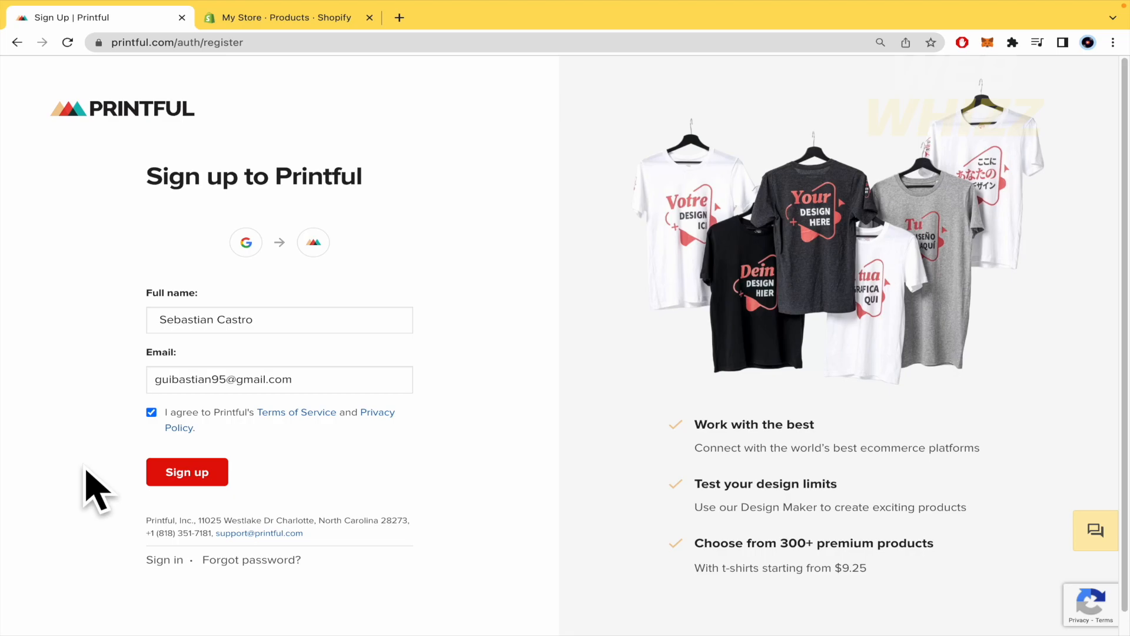
click(160, 485)
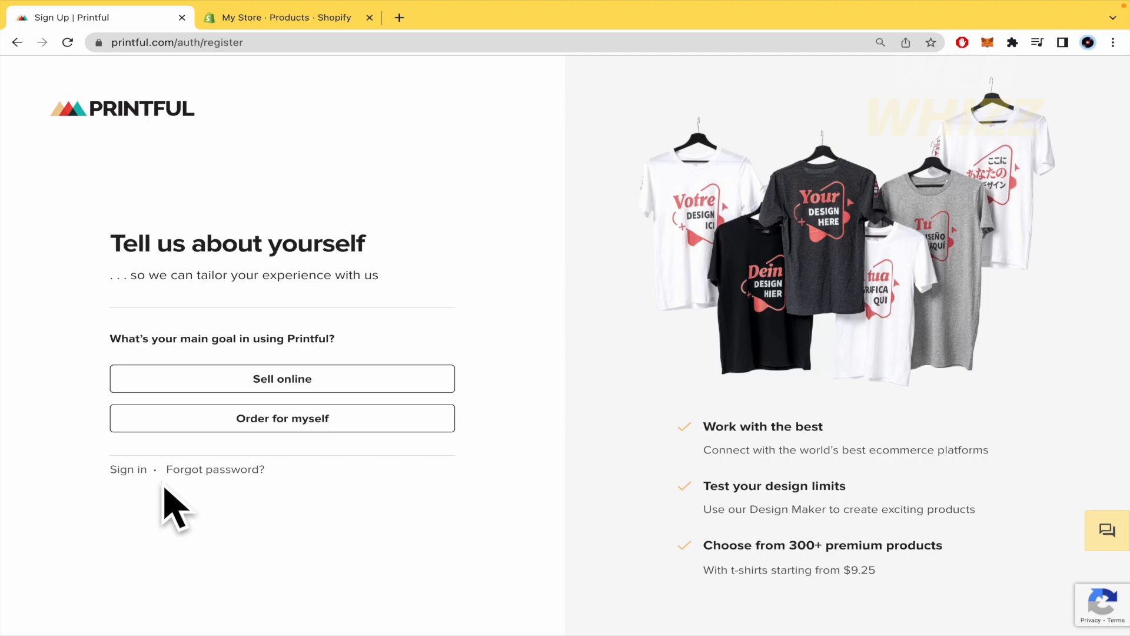
Answer the onboarding questions with Sell online, Artist, 0–150K social media fans and 0–50 ecommerce orders per month.
click(219, 378)
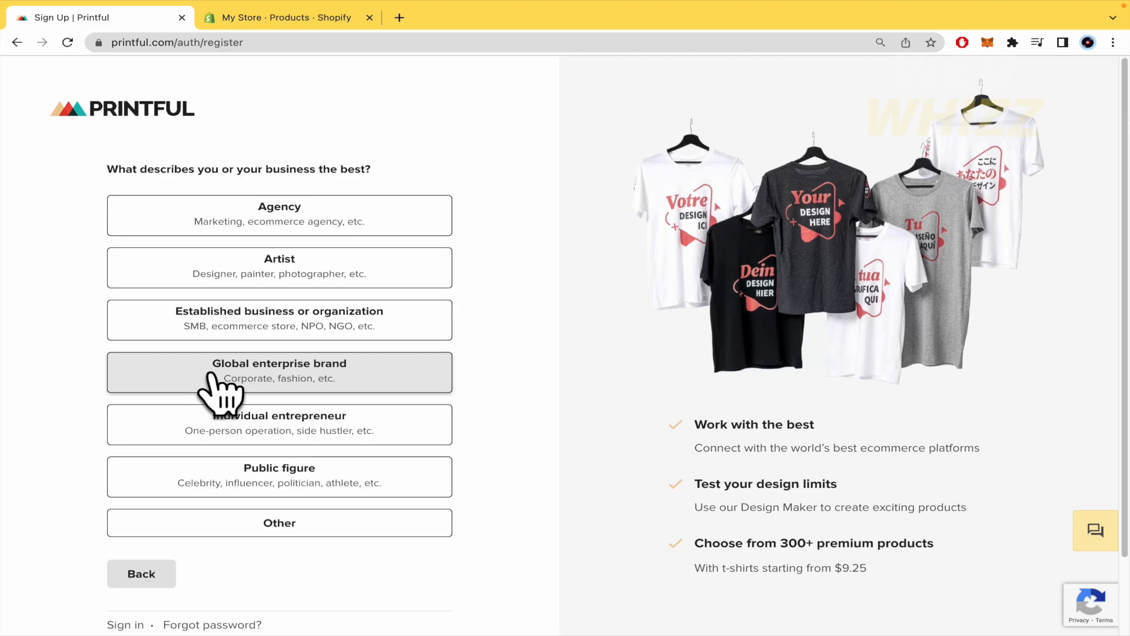
click(298, 272)
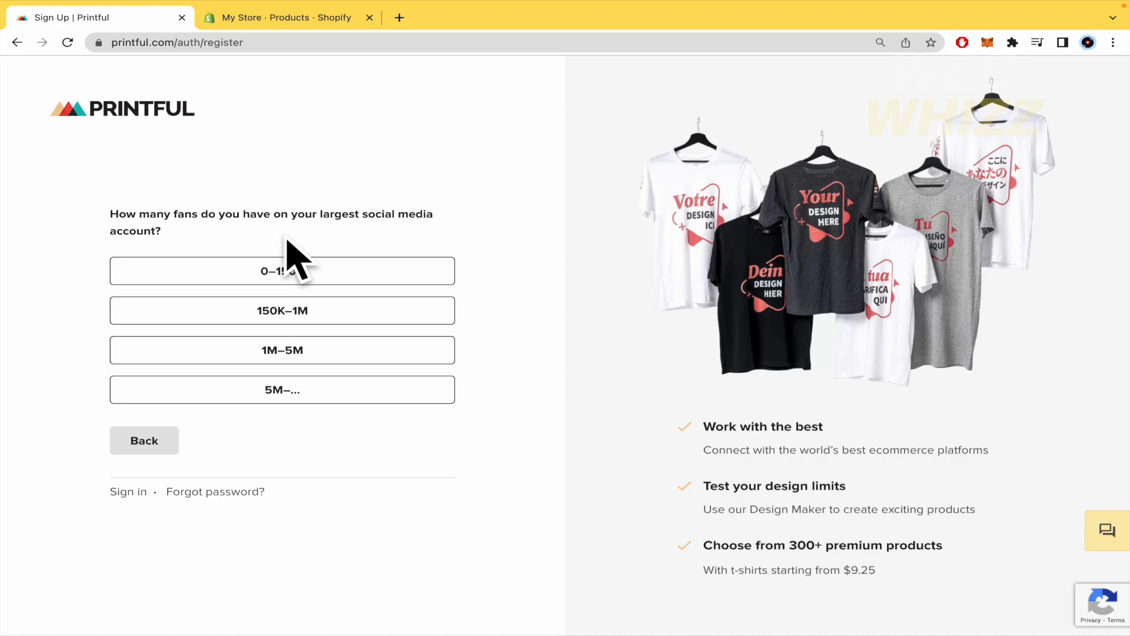
click(378, 269)
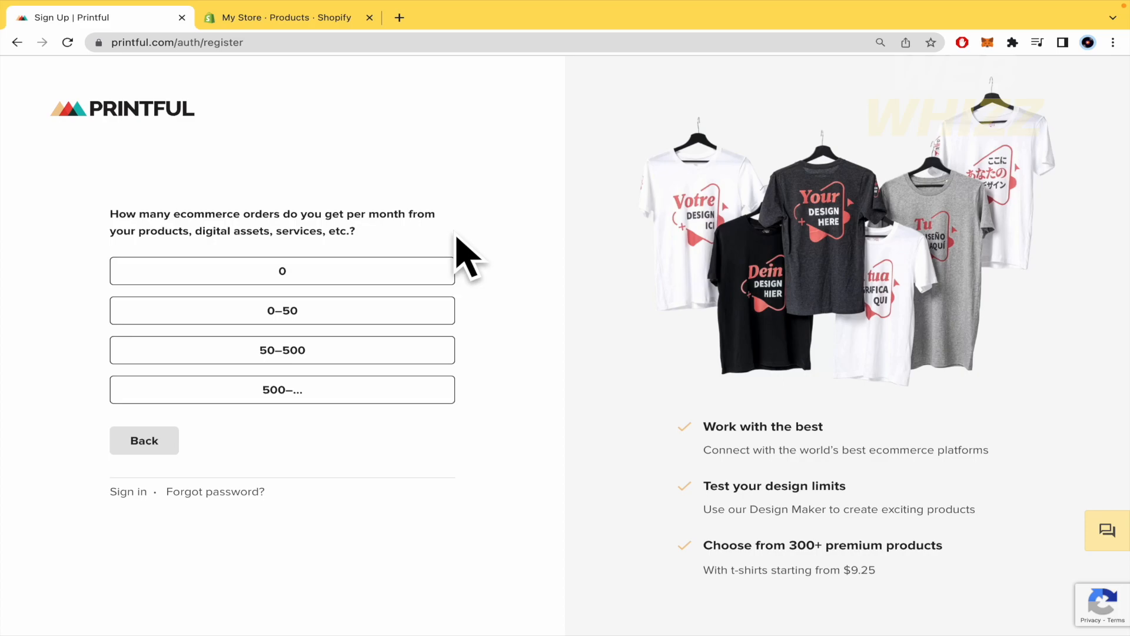
click(363, 307)
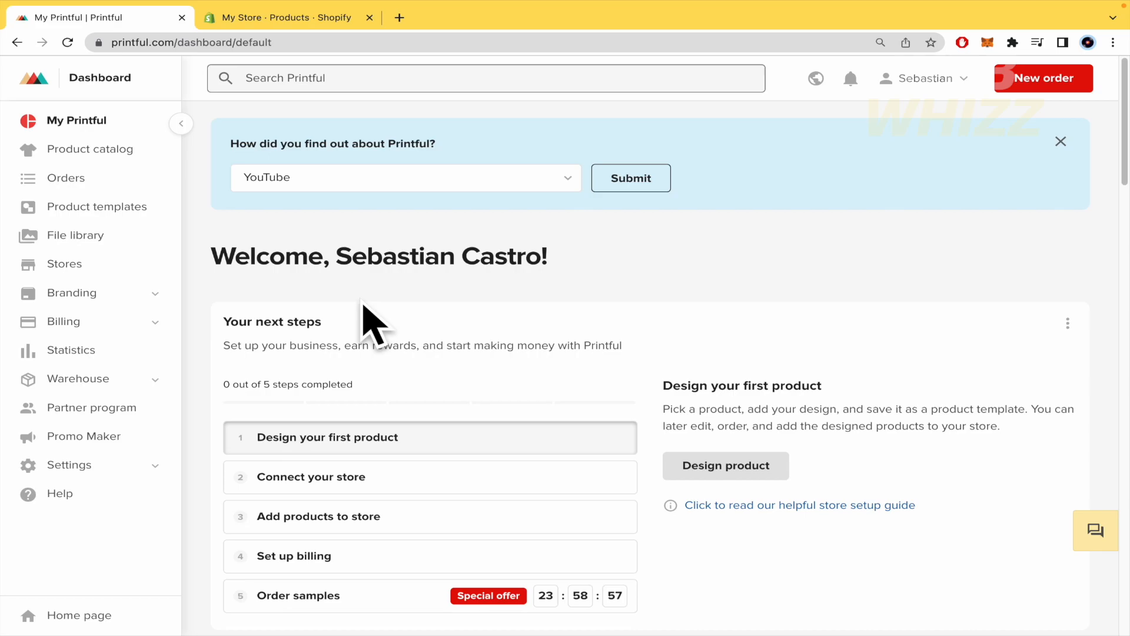
Open the Accessories category in the product catalog.
click(110, 152)
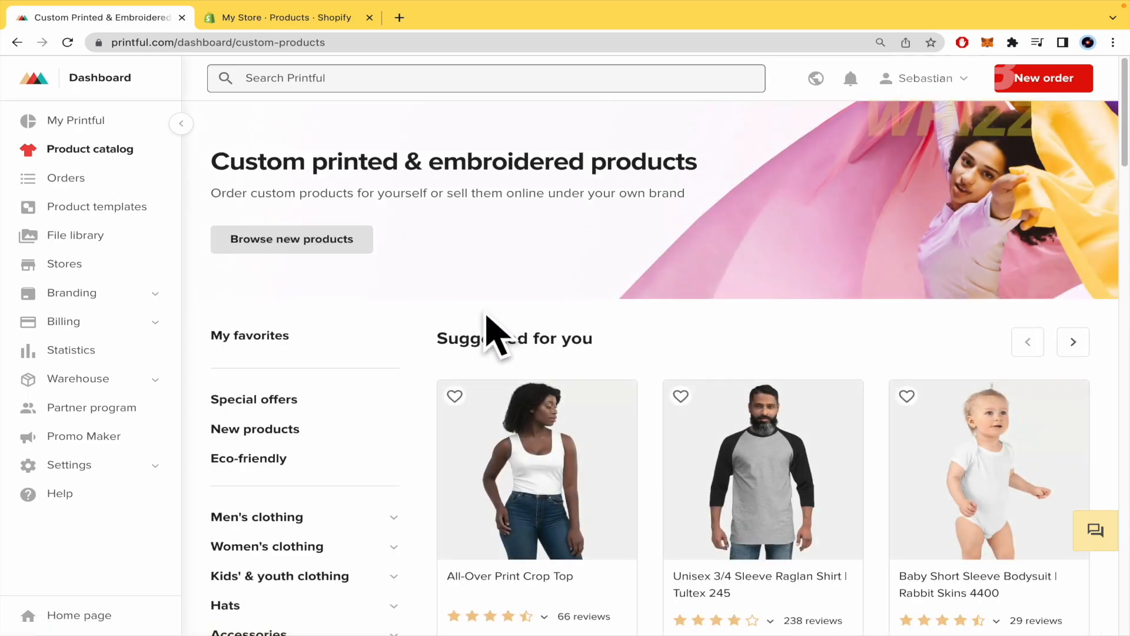
scroll(479, 359, down, 2)
scroll(469, 356, down, 5)
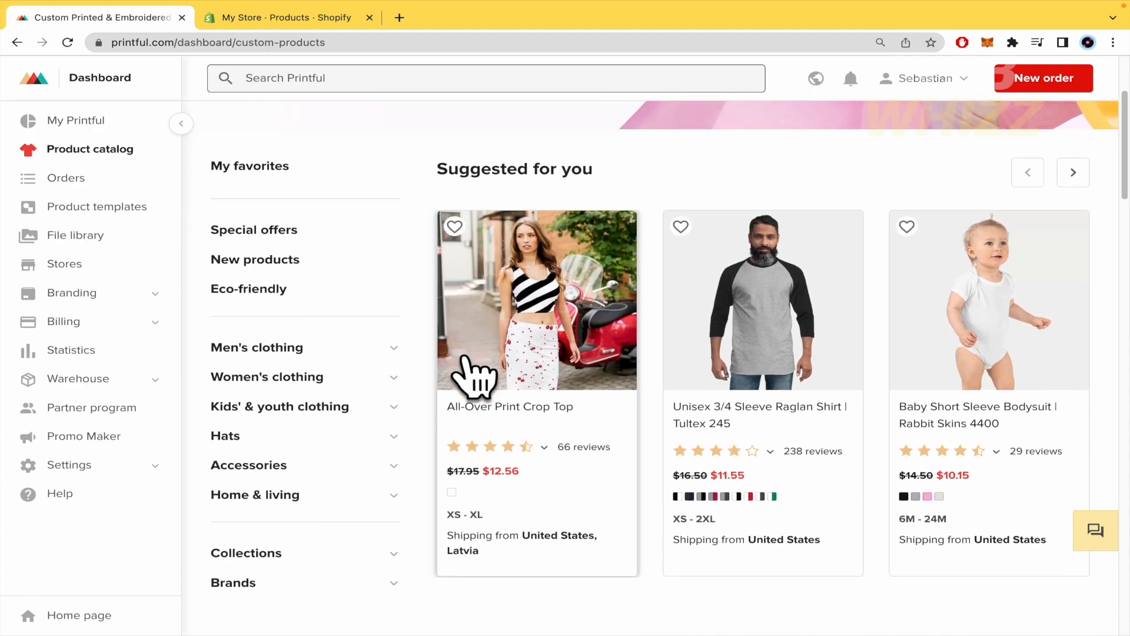
scroll(442, 537, down, 10)
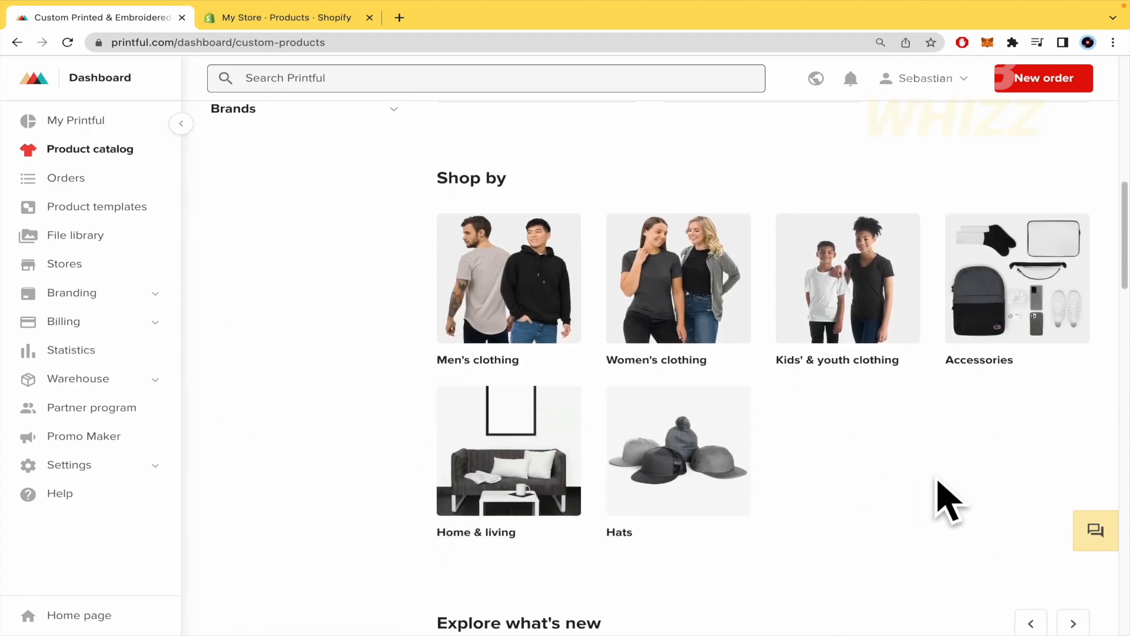
click(975, 308)
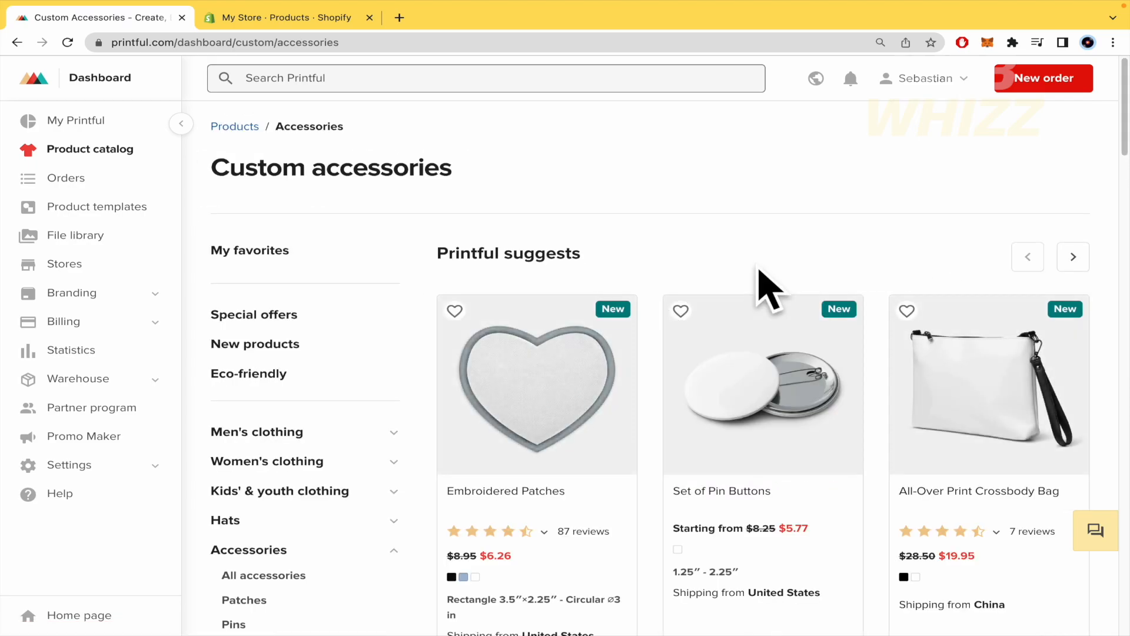
Open the All-Over Print Minimalist Backpack in the Bags category of the accessories.
scroll(759, 288, down, 4)
scroll(694, 497, down, 5)
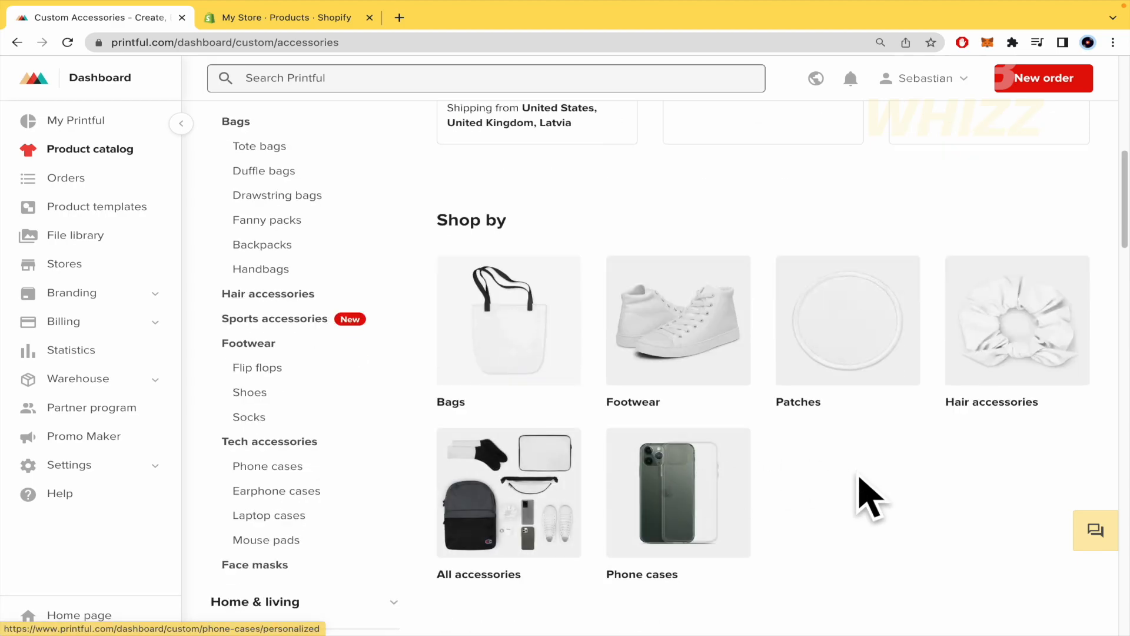
click(518, 254)
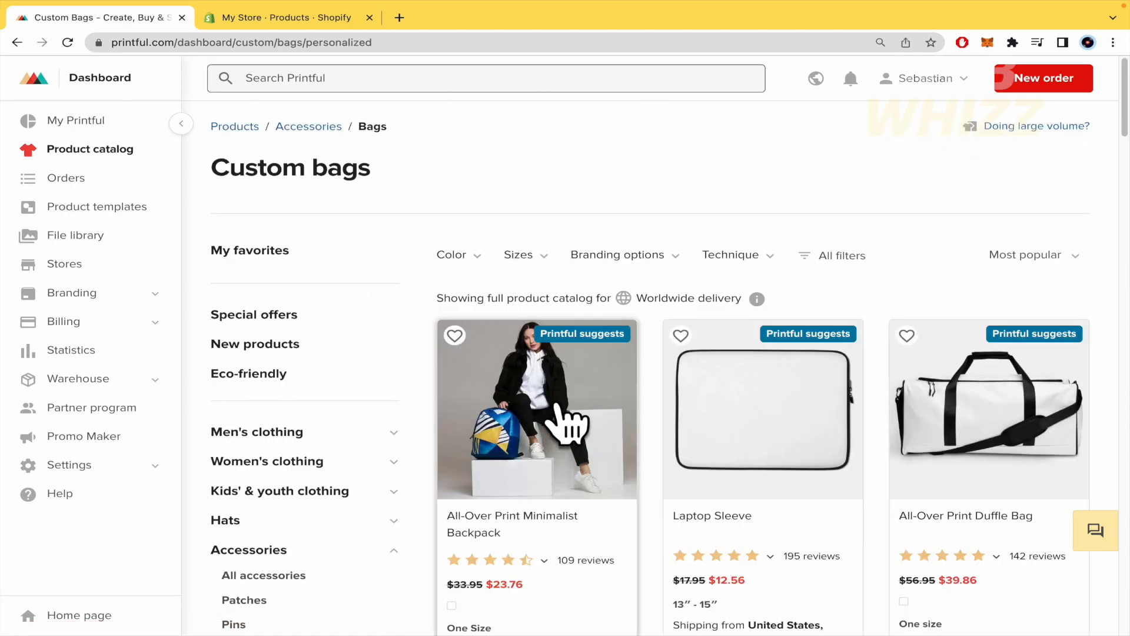
scroll(589, 427, down, 2)
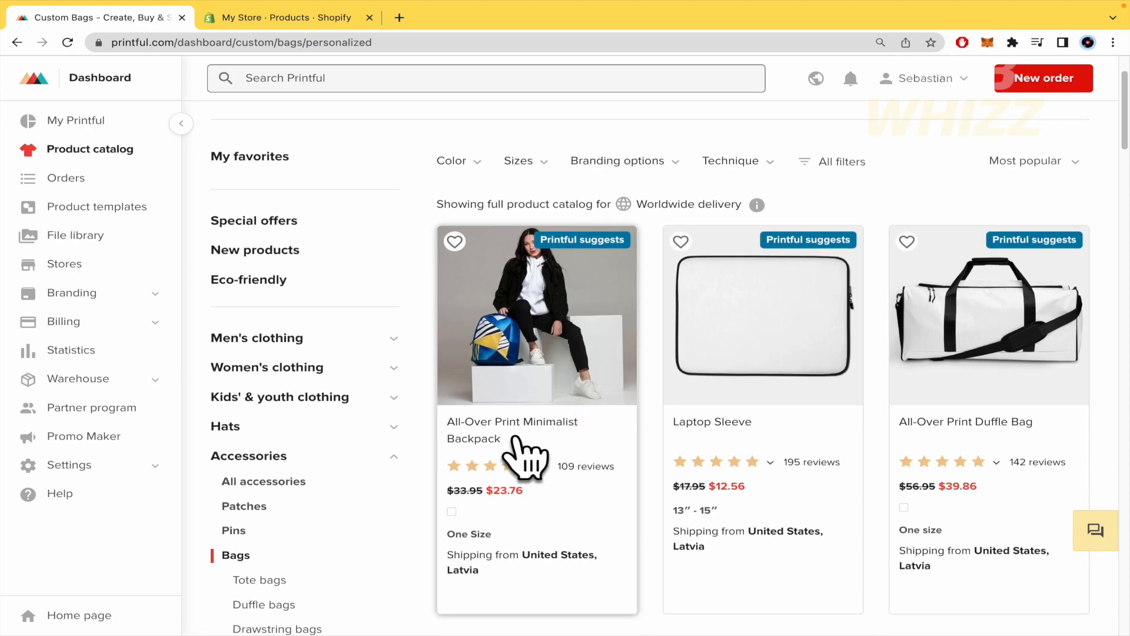
click(603, 400)
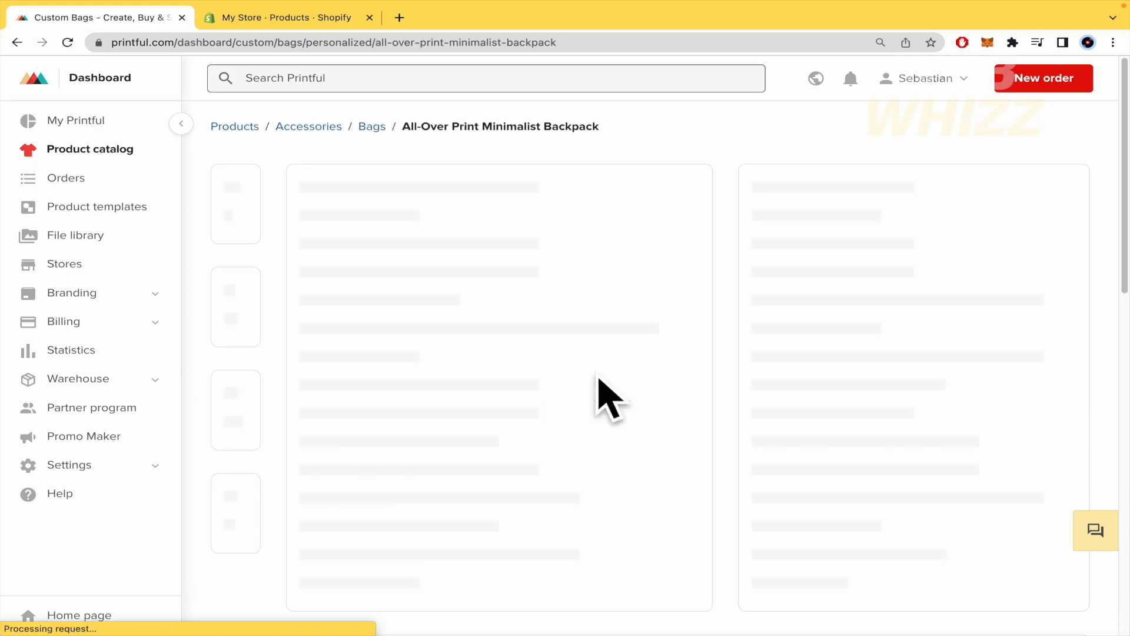
Start a product template for the backpack and dismiss the introductory video and Design Maker tour.
scroll(879, 353, down, 4)
scroll(878, 353, up, 2)
scroll(866, 424, down, 3)
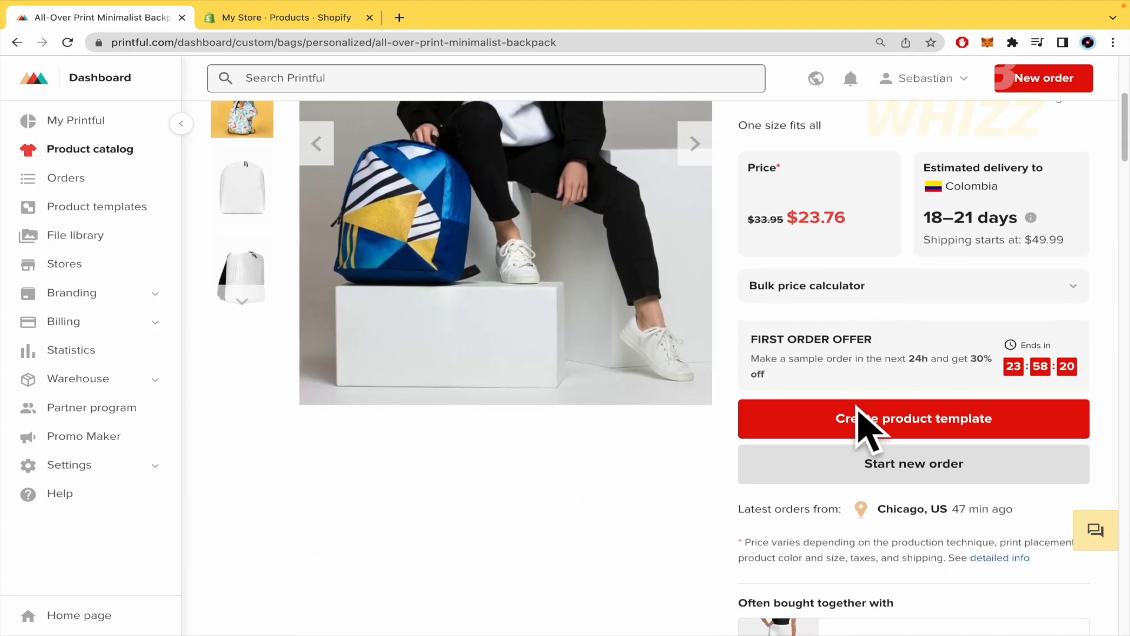
click(900, 436)
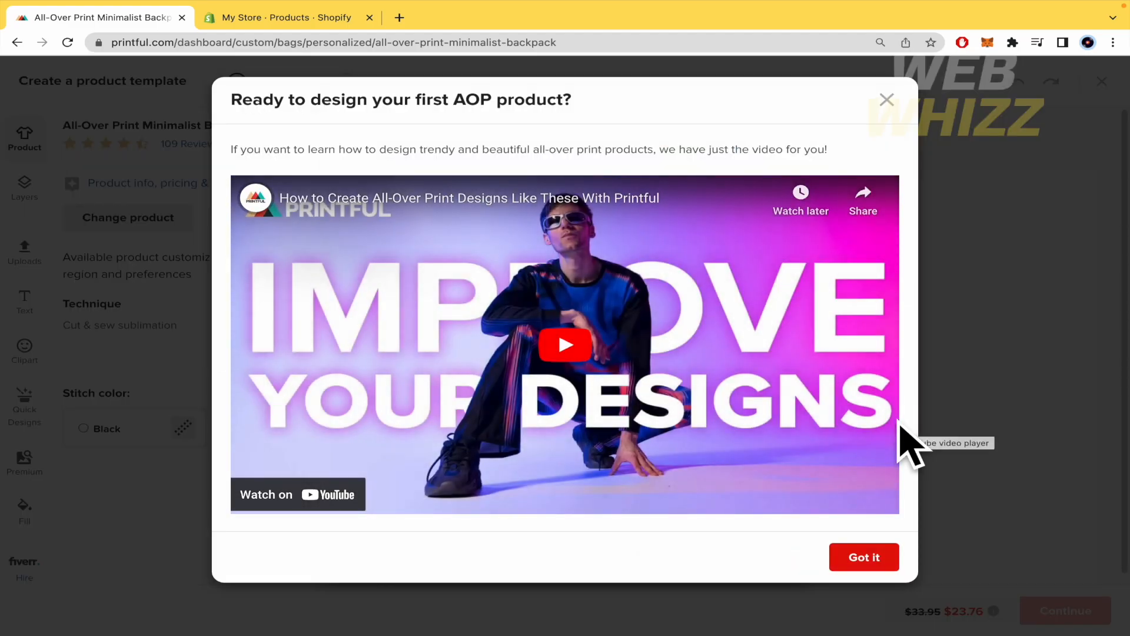
click(863, 557)
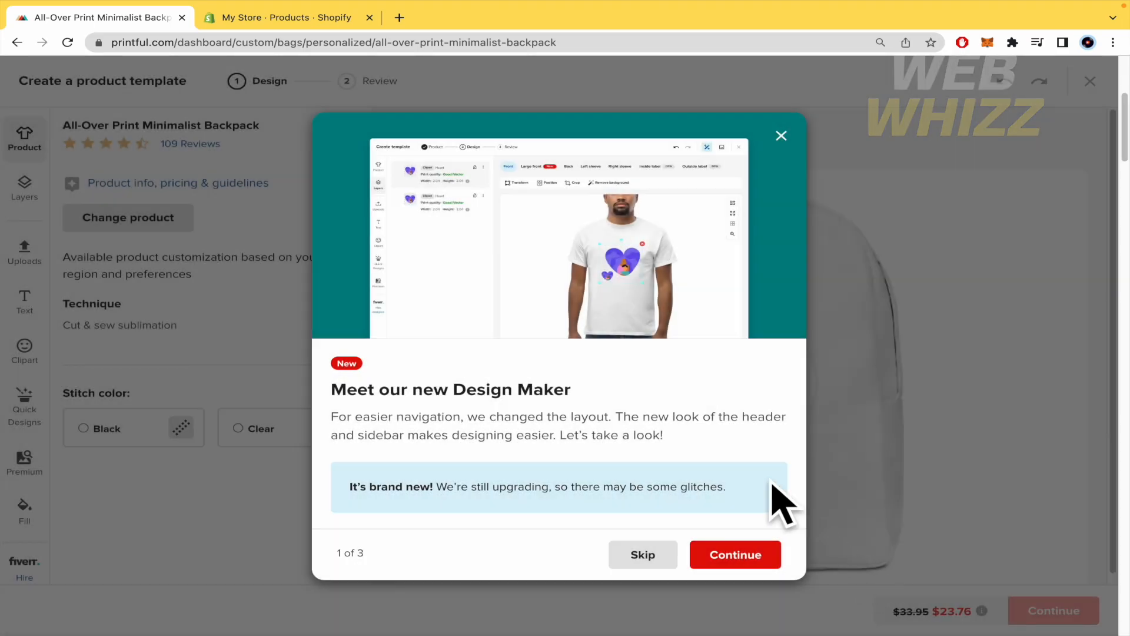
click(727, 552)
click(724, 550)
click(781, 135)
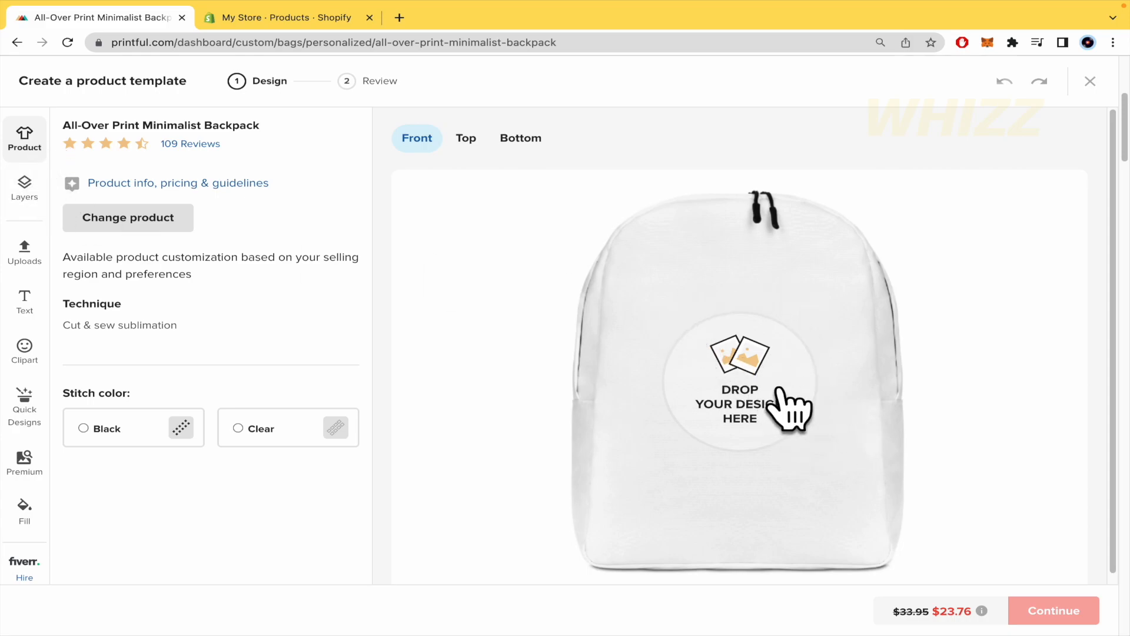
Upload the PNG "Screen Shot 2023-04-24 at 8.10.35 AM" from the Desktop to the store's file library as a design.
click(710, 379)
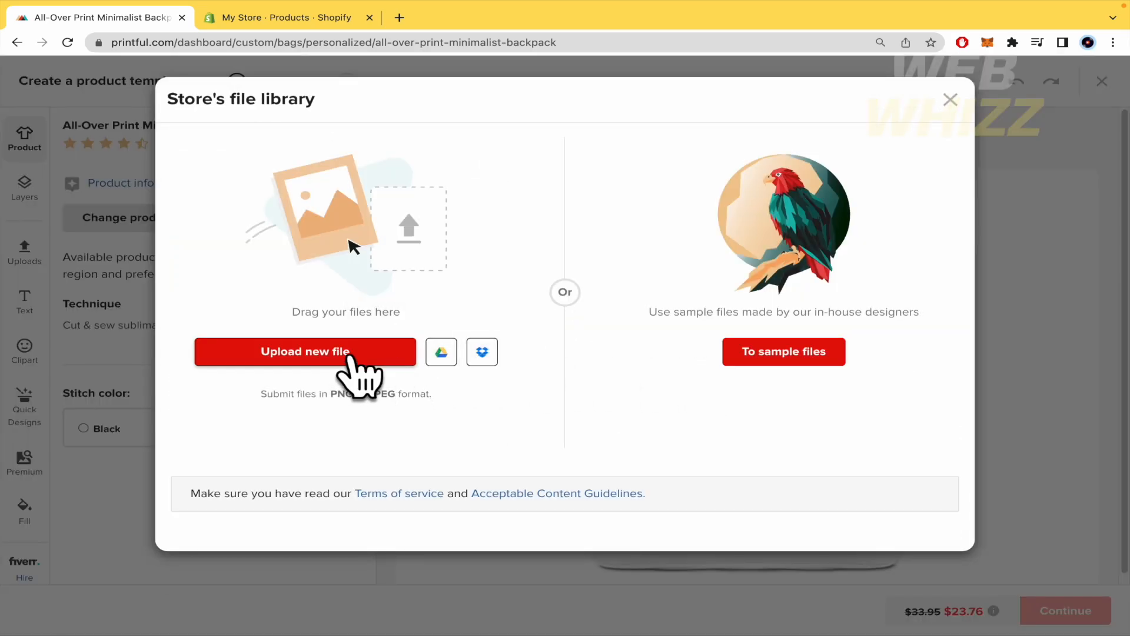
click(355, 357)
click(351, 403)
click(384, 449)
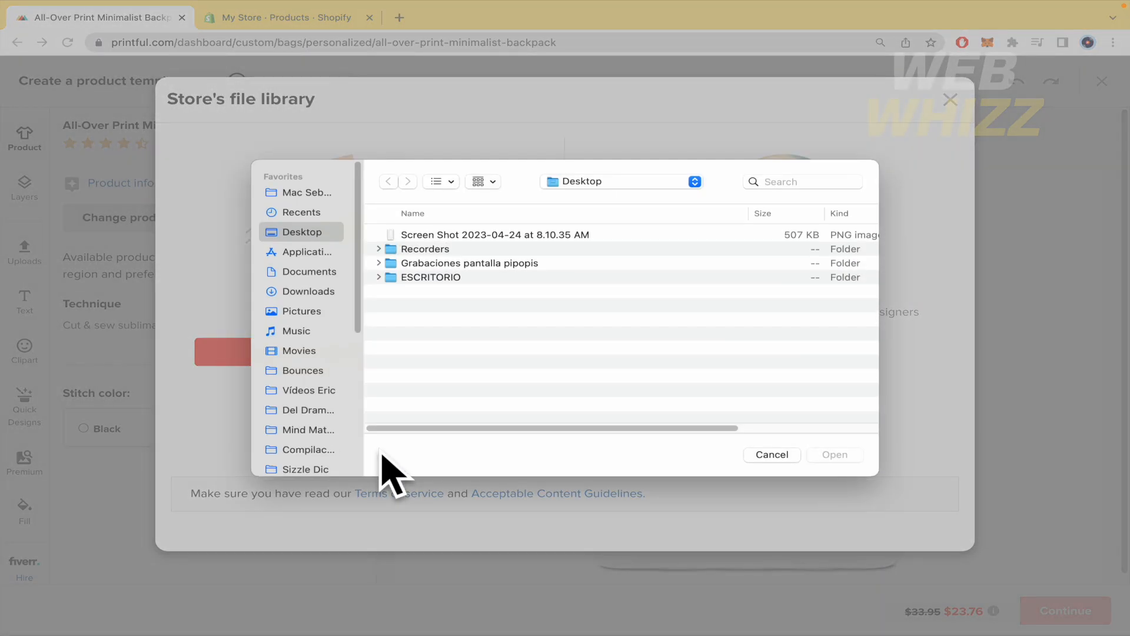
click(450, 235)
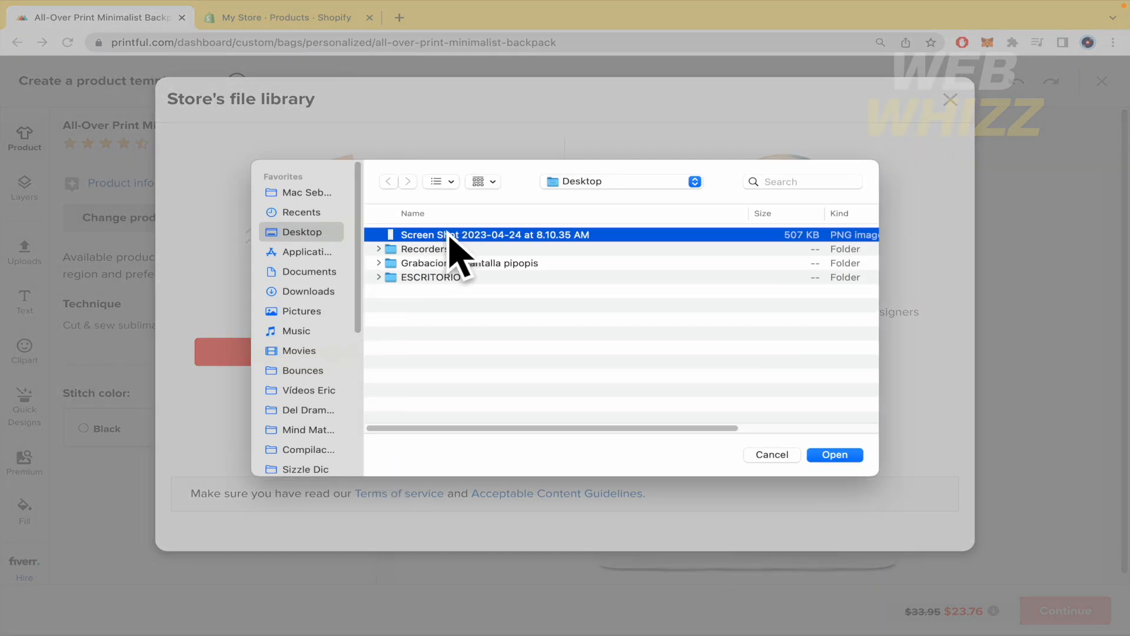
click(844, 453)
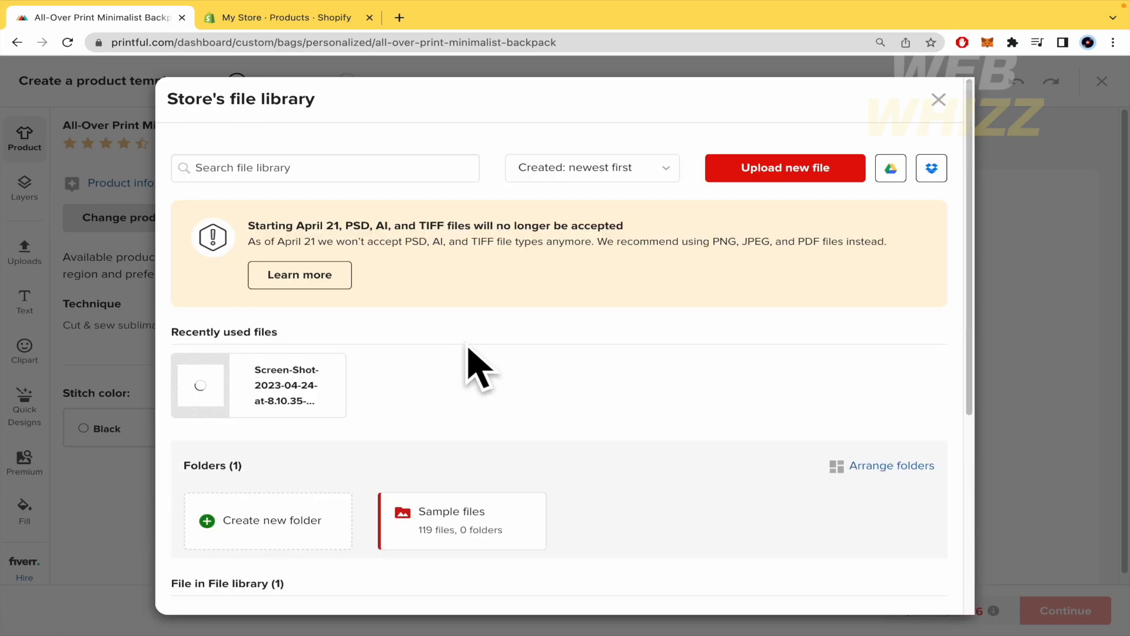
Place the uploaded screenshot image from the file library on the front of the backpack.
click(938, 99)
click(697, 382)
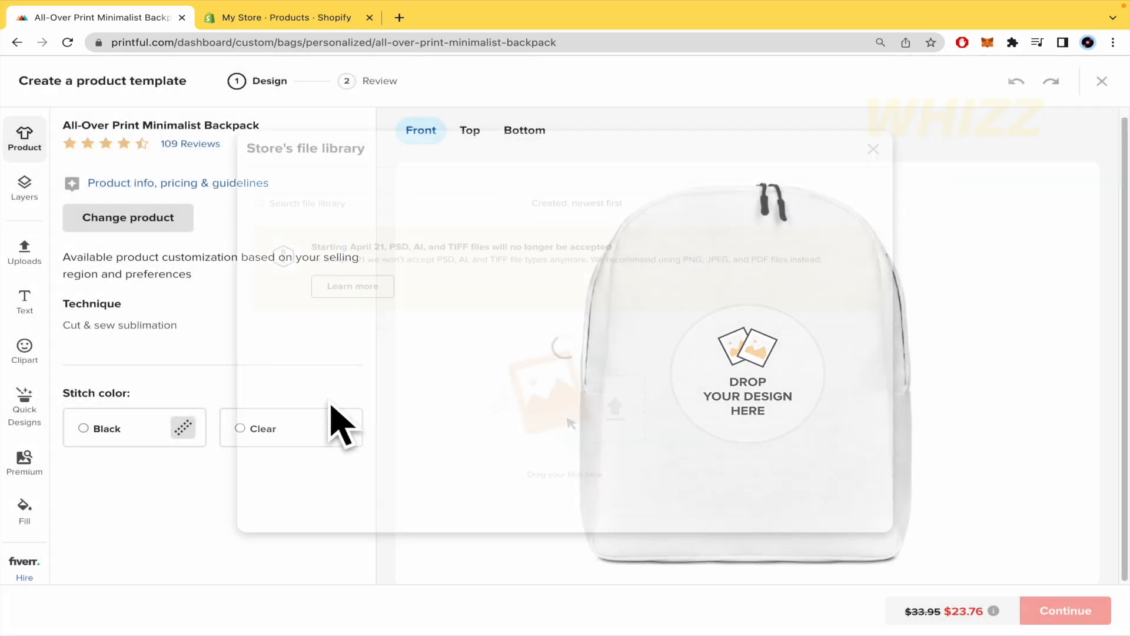
click(247, 381)
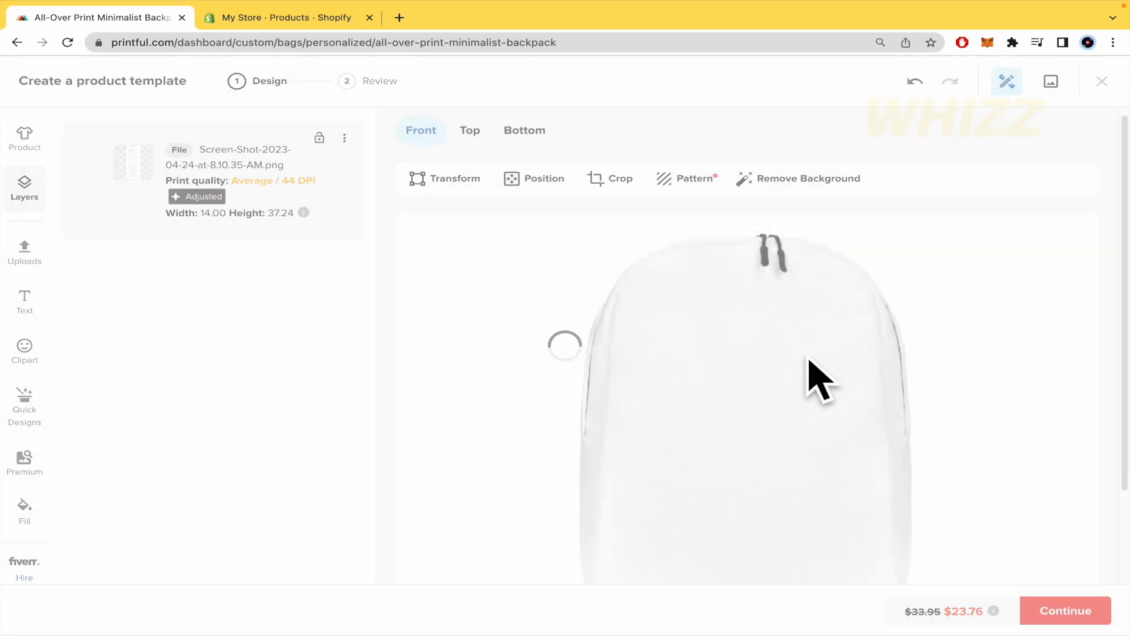
scroll(927, 383, down, 1)
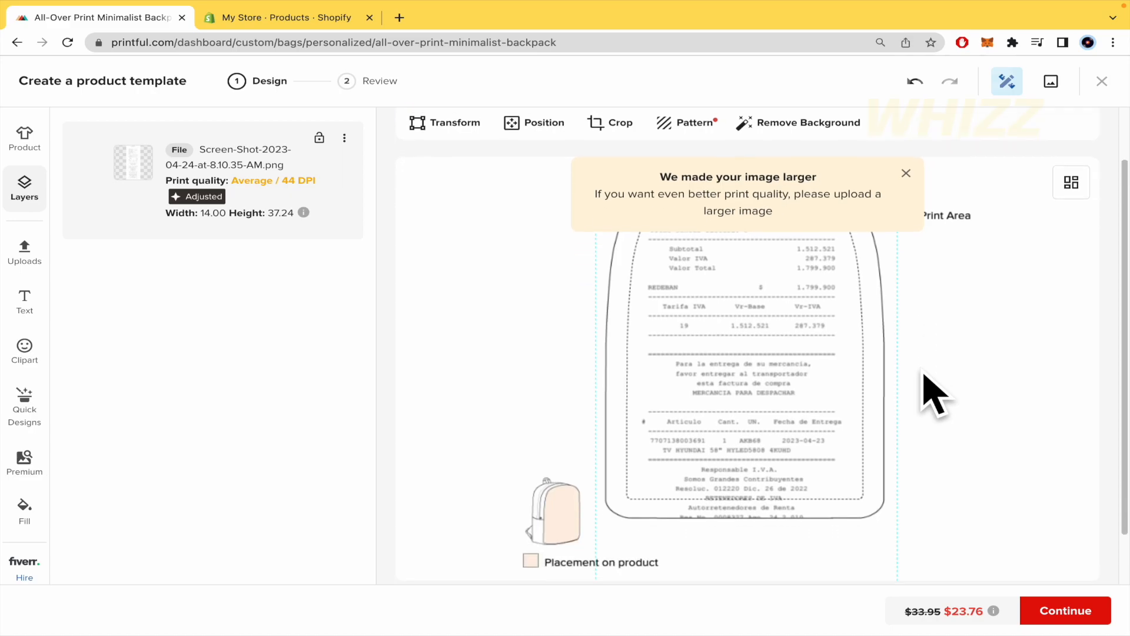
Set the backpack's stitch color to Clear.
click(1087, 612)
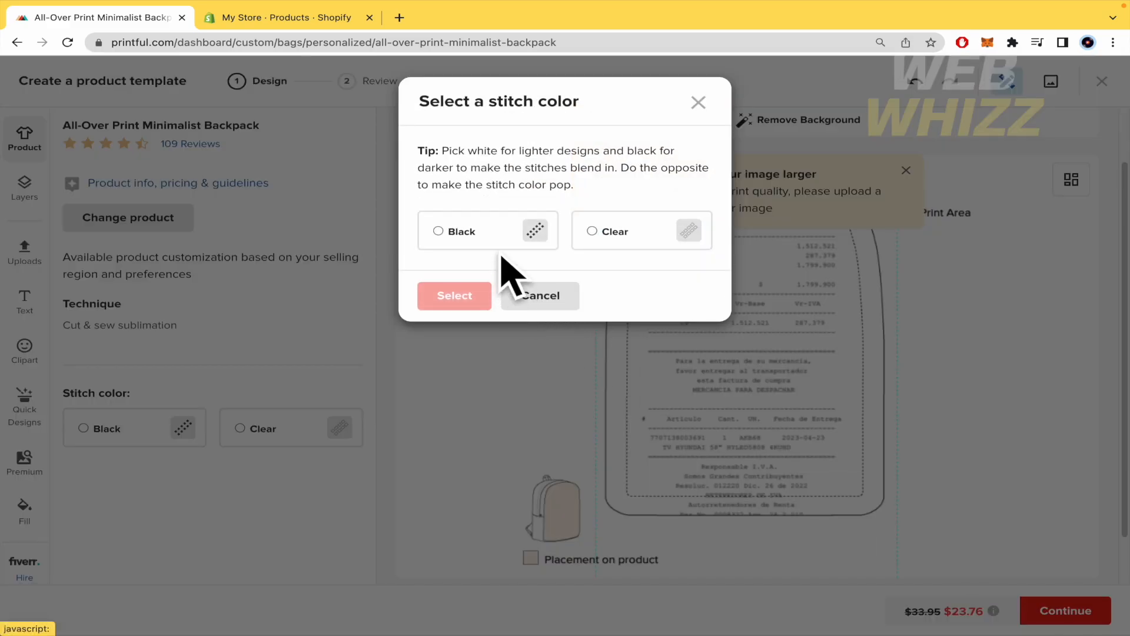
click(604, 238)
click(465, 296)
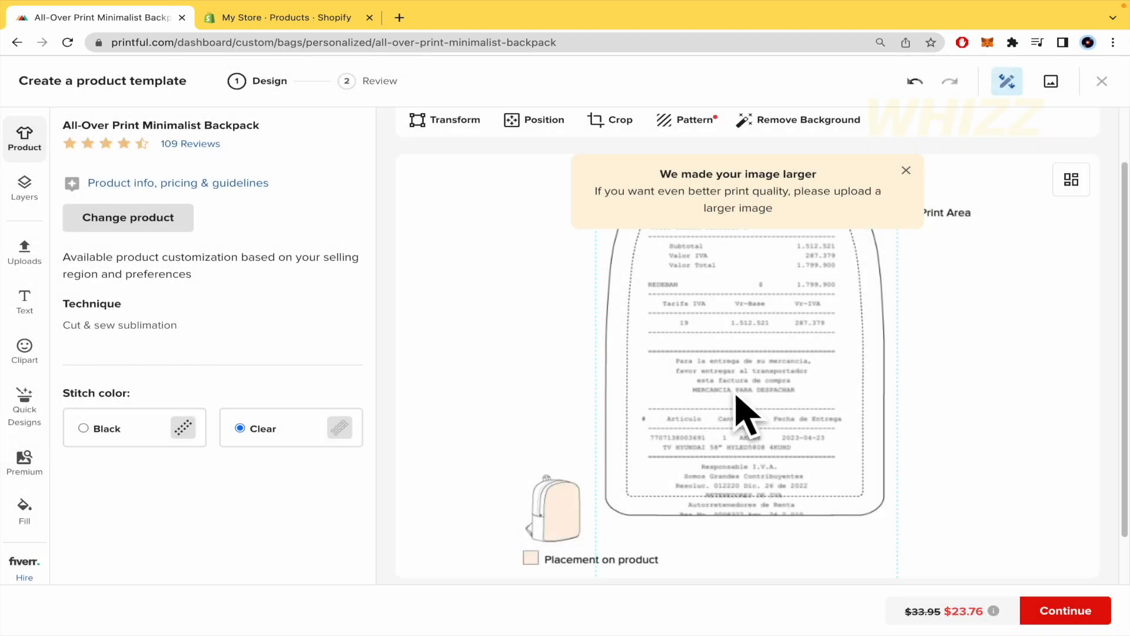
Proceed to review without Top and Bottom files and save the product template titled Minimalist Backpack.
click(1083, 610)
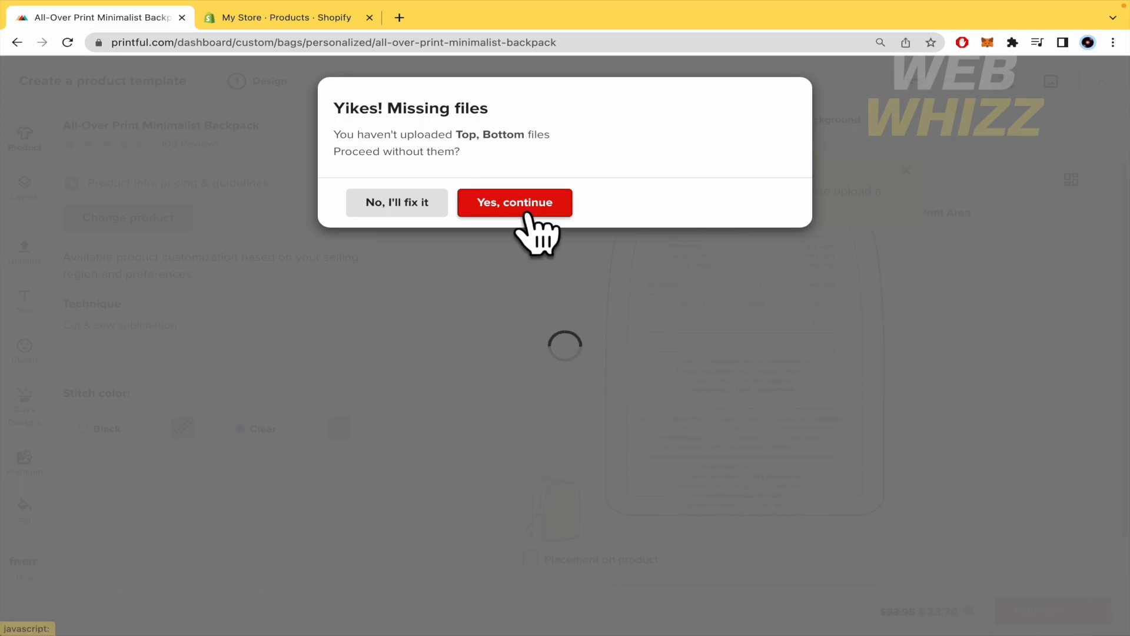
click(522, 204)
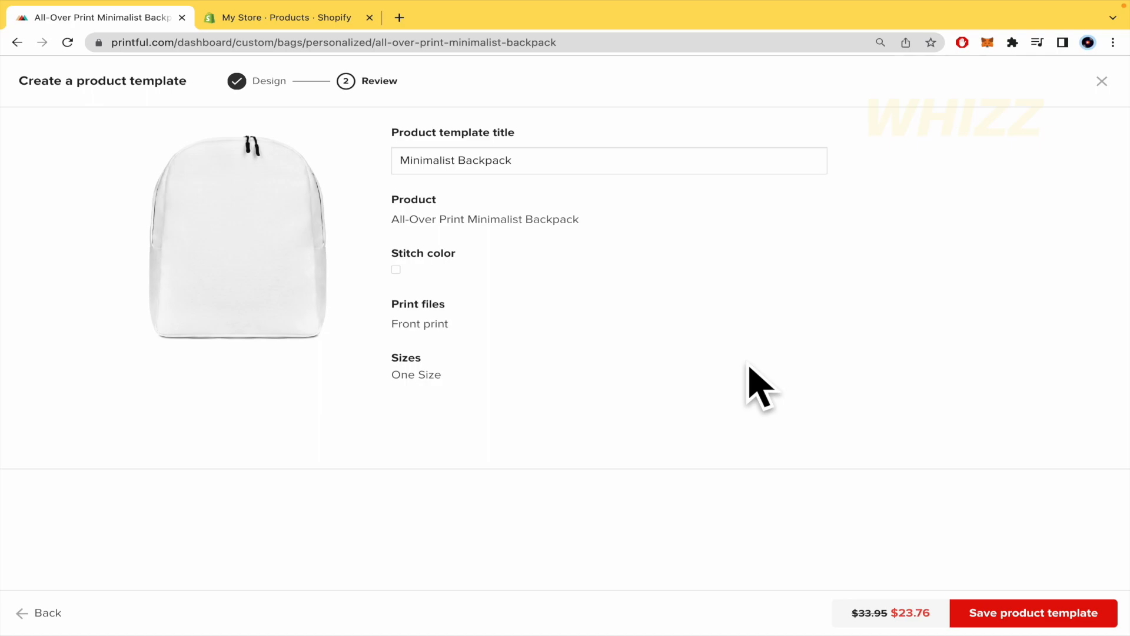
click(1023, 613)
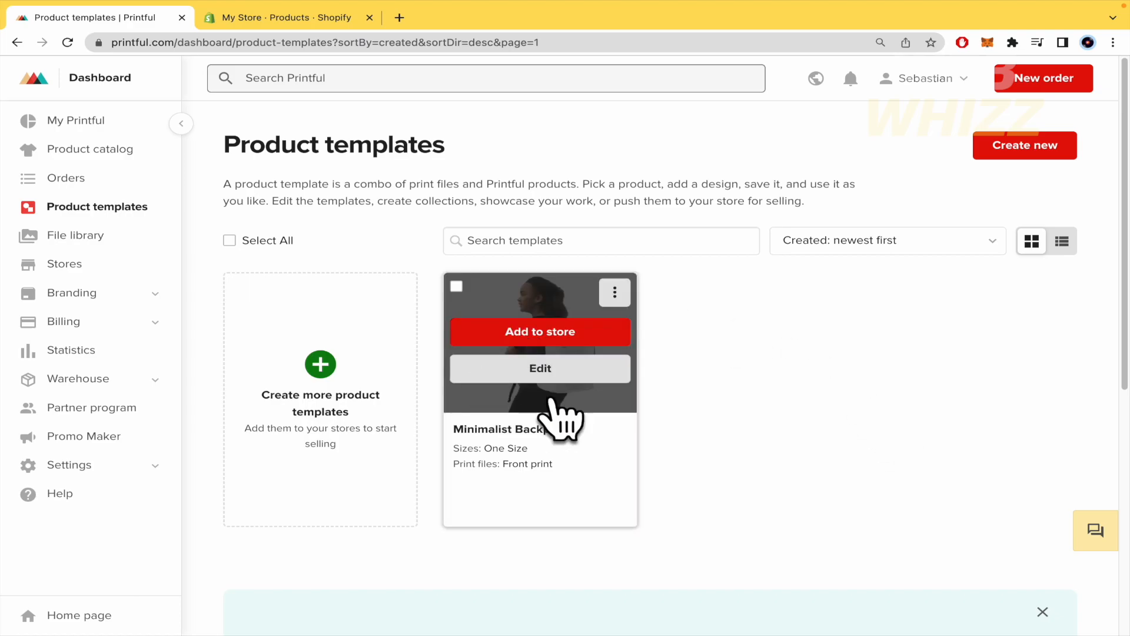
Go to the Stores section and open the list of ecommerce platforms that can be connected.
scroll(706, 374, up, 5)
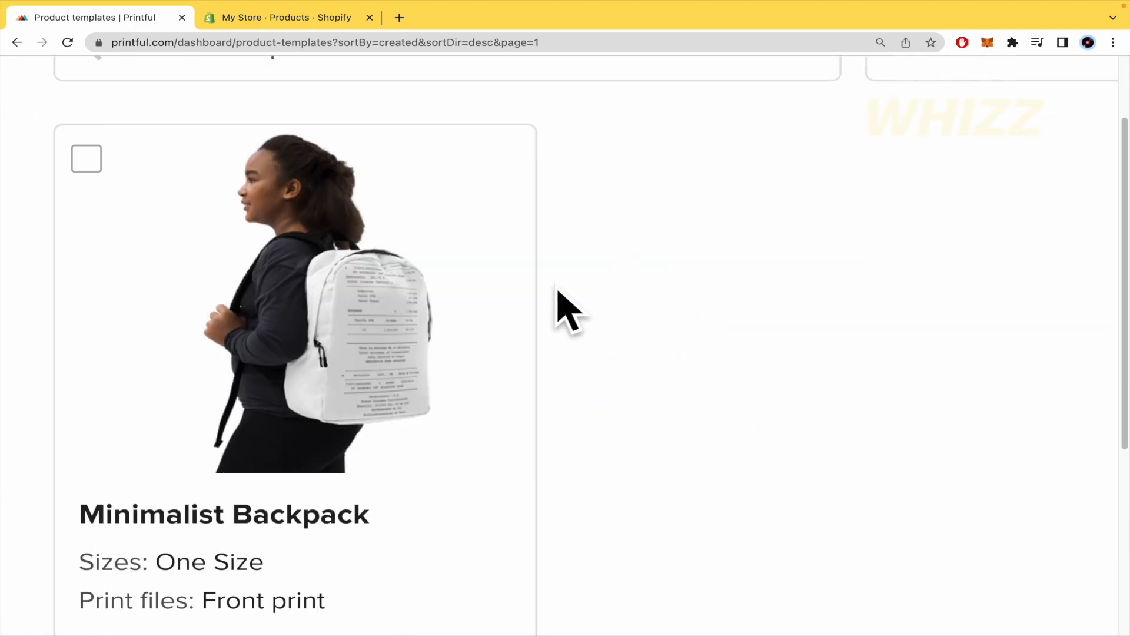
scroll(692, 292, down, 5)
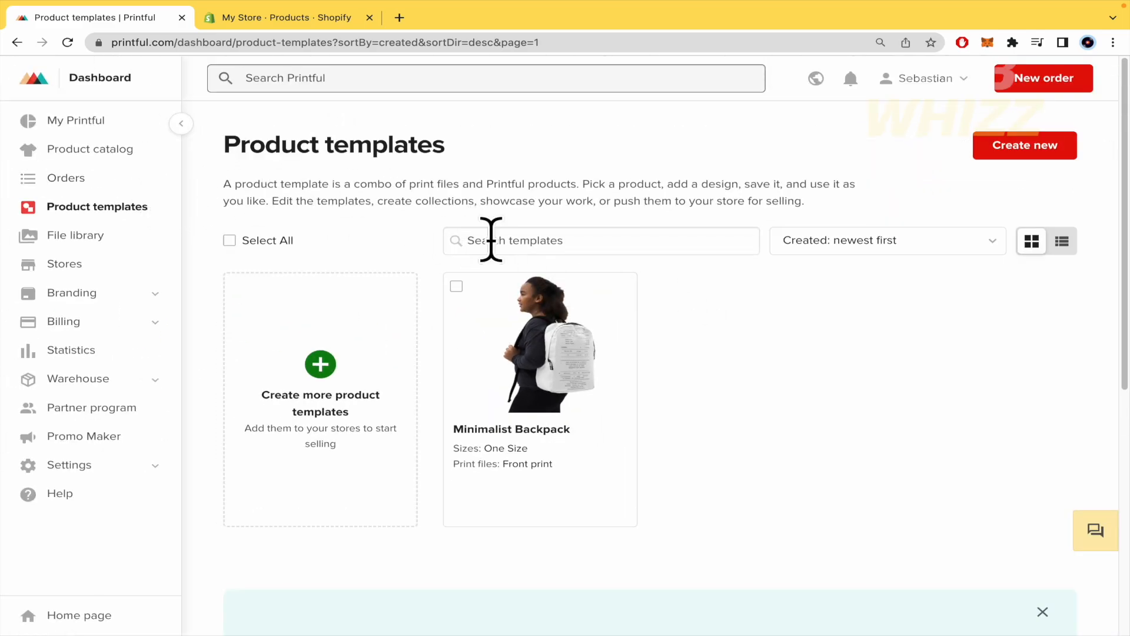
click(94, 263)
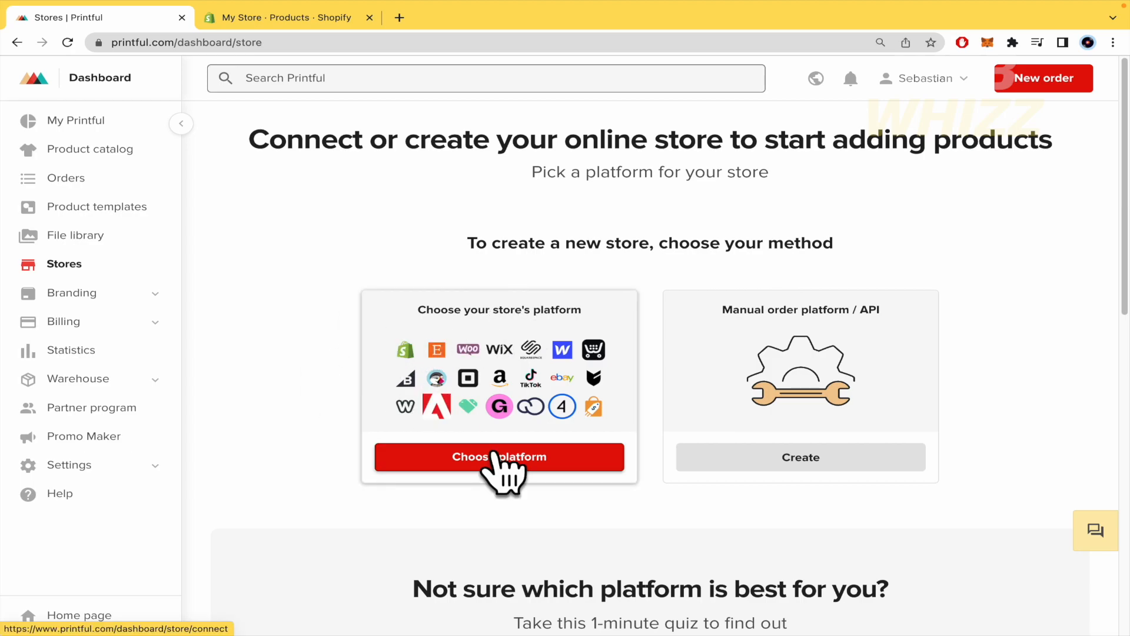
click(494, 454)
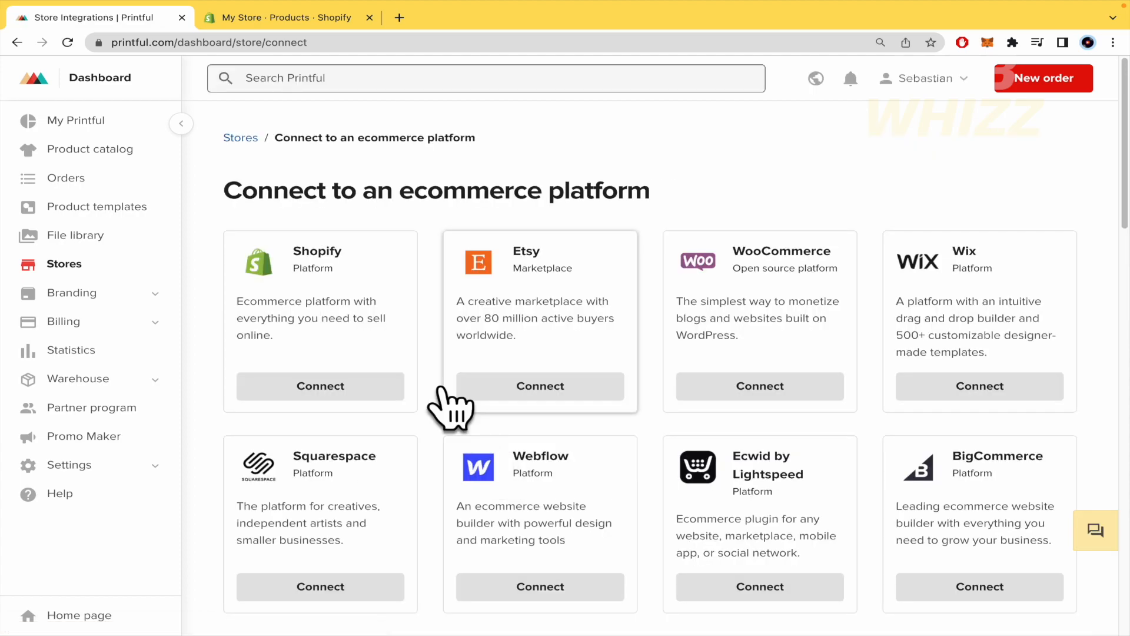
Find Amazon among the ecommerce platforms and open its connection instructions.
scroll(454, 404, down, 1)
scroll(454, 404, down, 1)
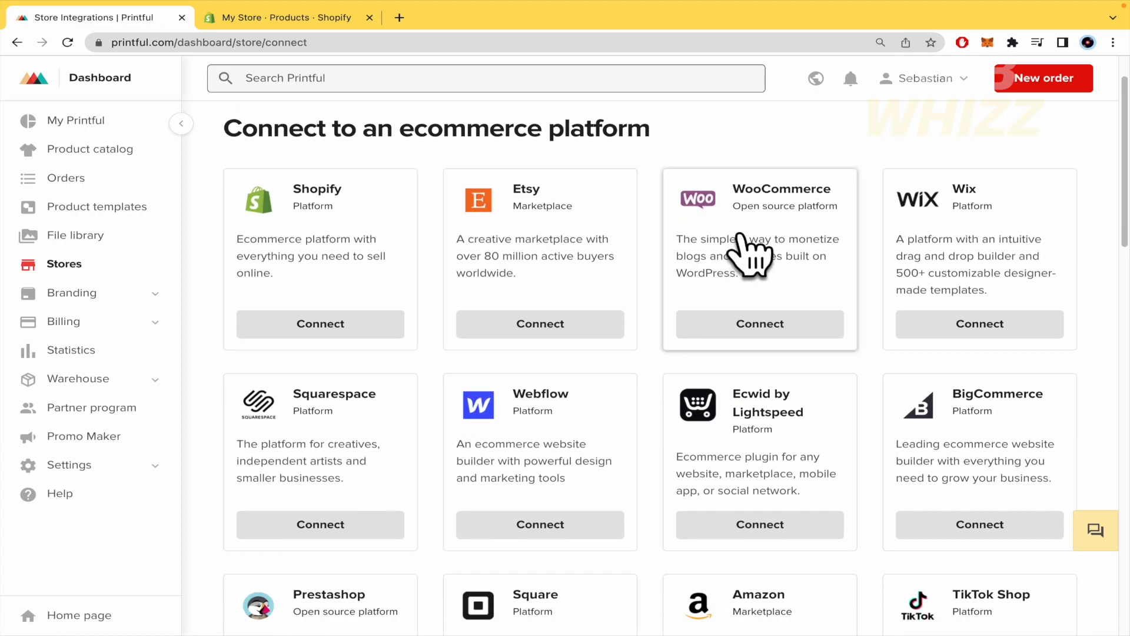
scroll(638, 404, down, 3)
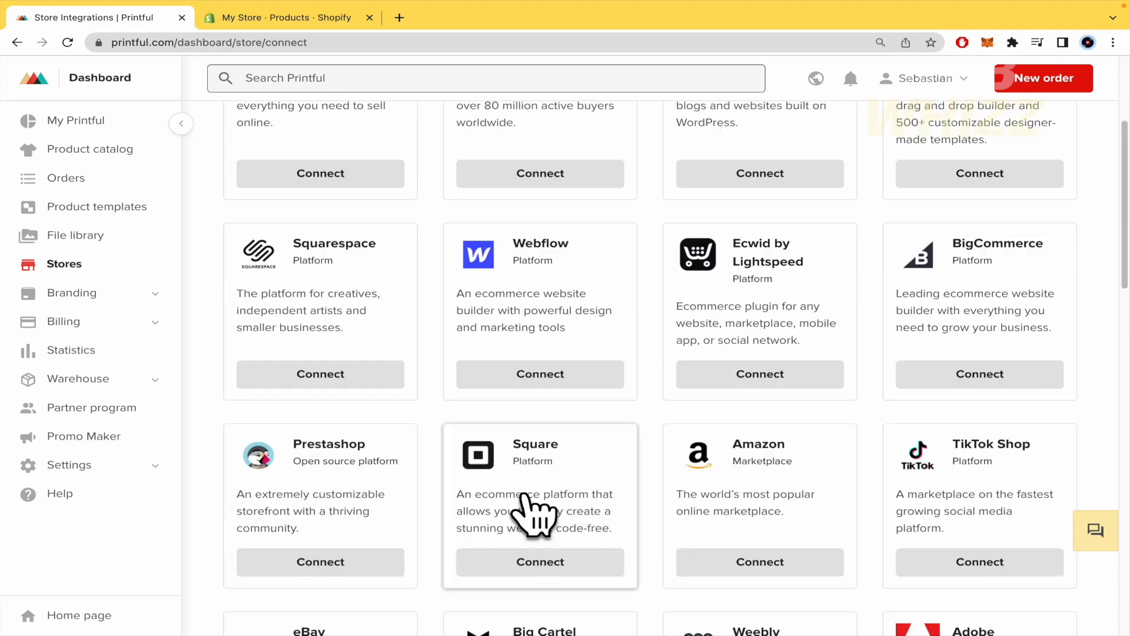
scroll(783, 453, down, 1)
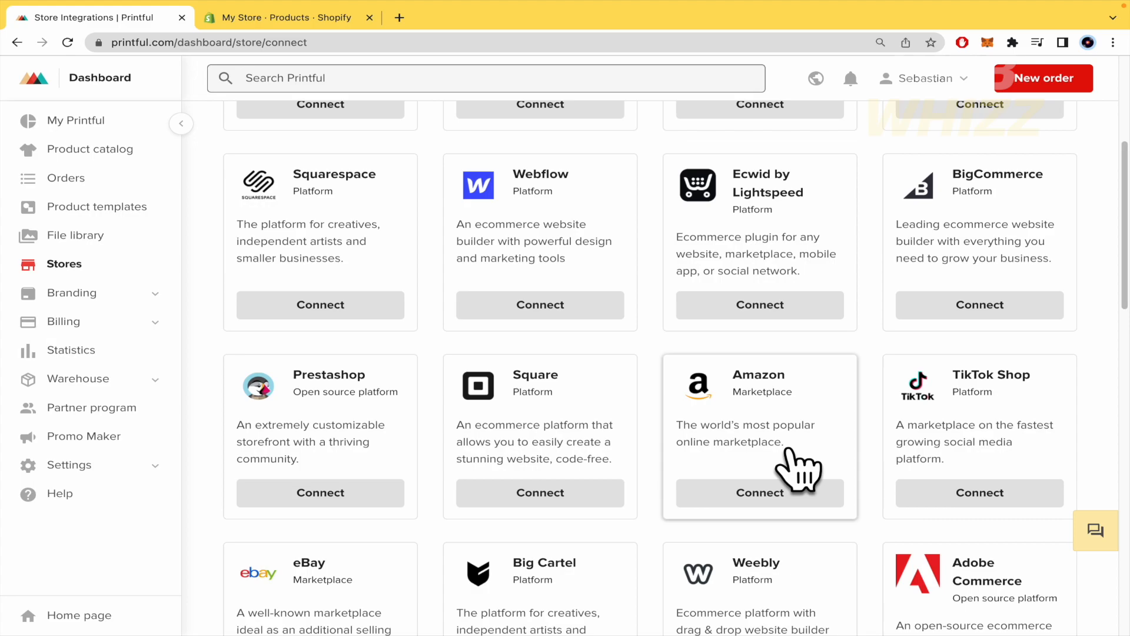
click(788, 499)
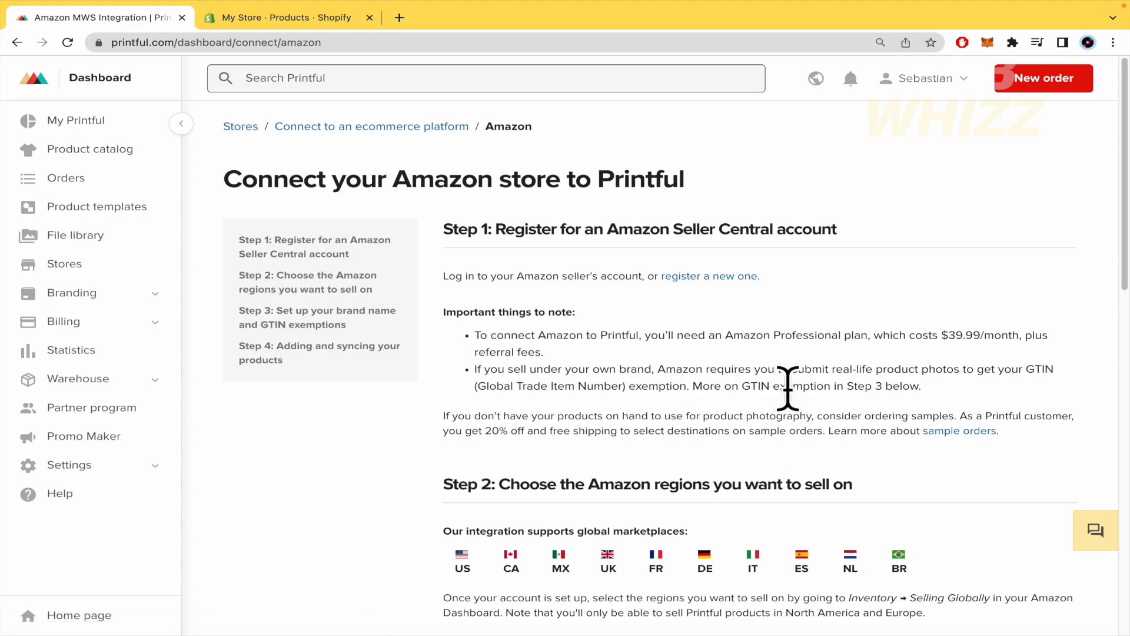
Examine the Amazon connection instructions, covering seller account registration, selling regions, brand name and GTIN exemptions, and product syncing.
scroll(516, 259, down, 5)
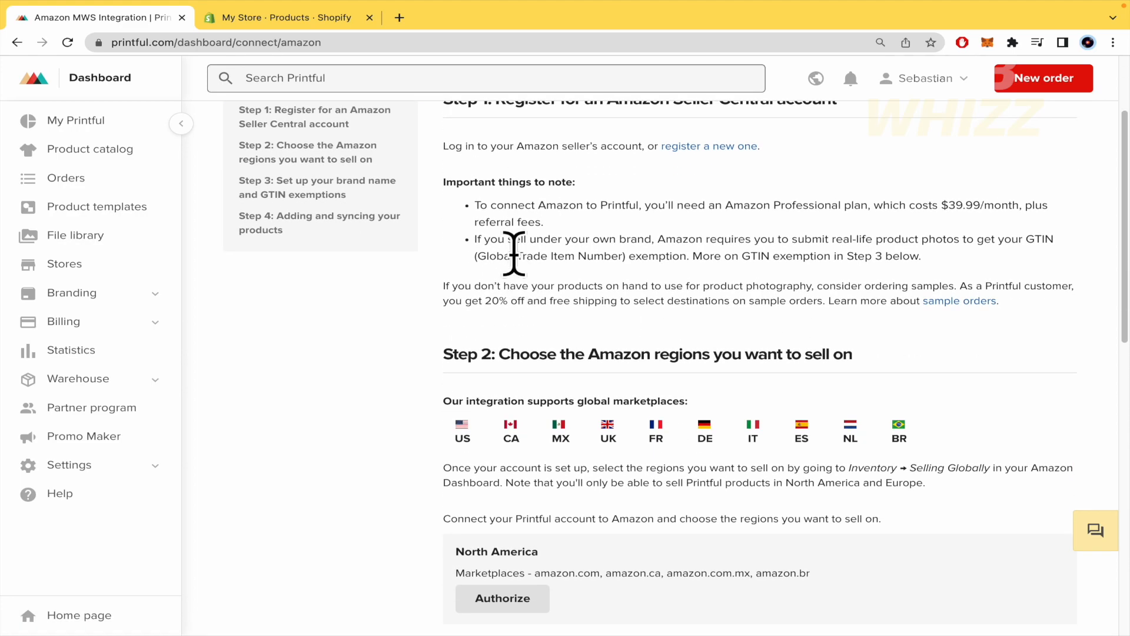
scroll(516, 259, down, 8)
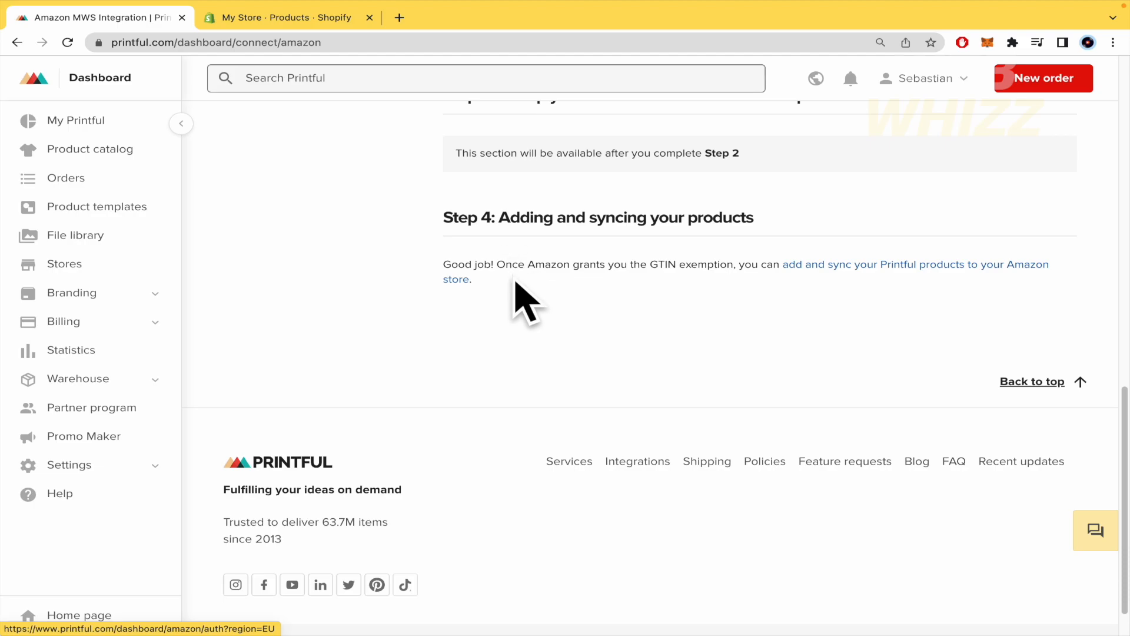
scroll(525, 303, up, 14)
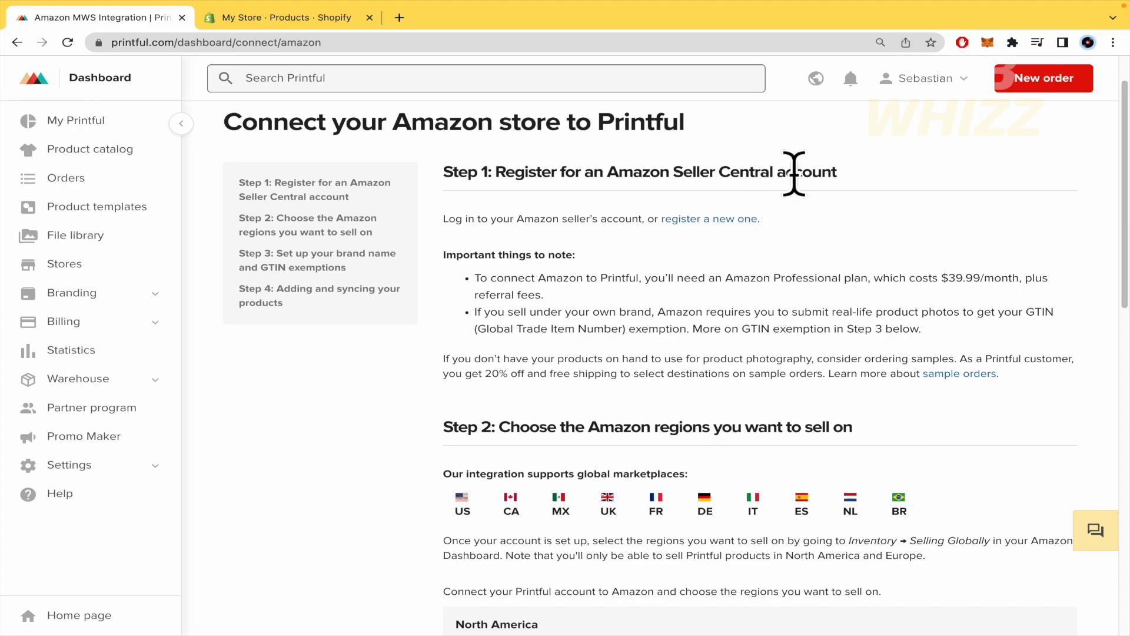
scroll(594, 423, down, 2)
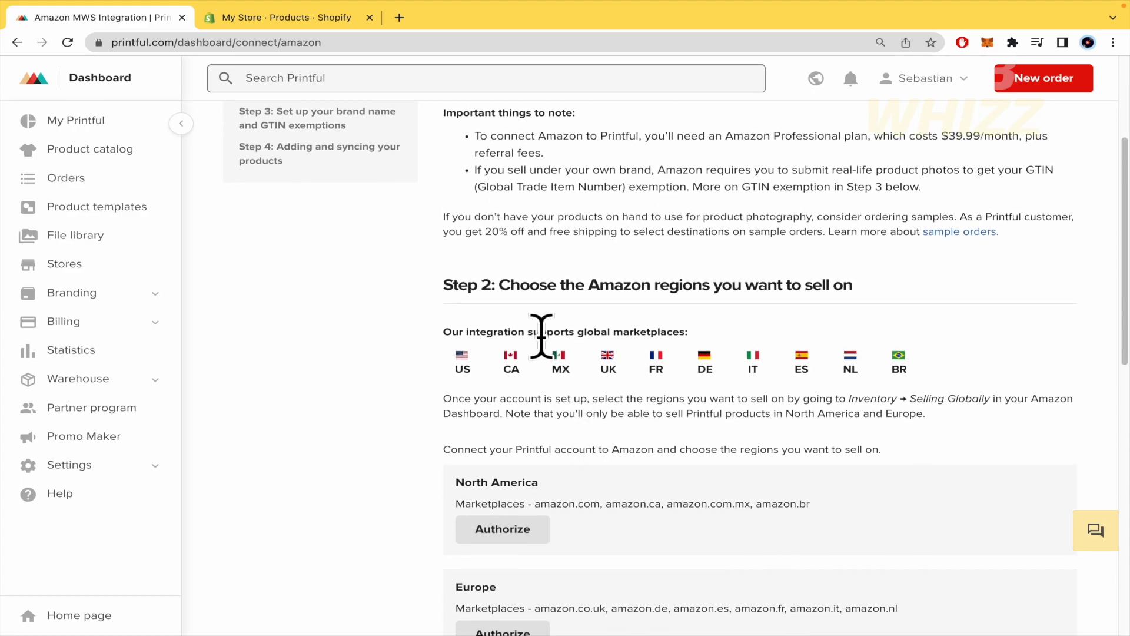
scroll(542, 335, down, 1)
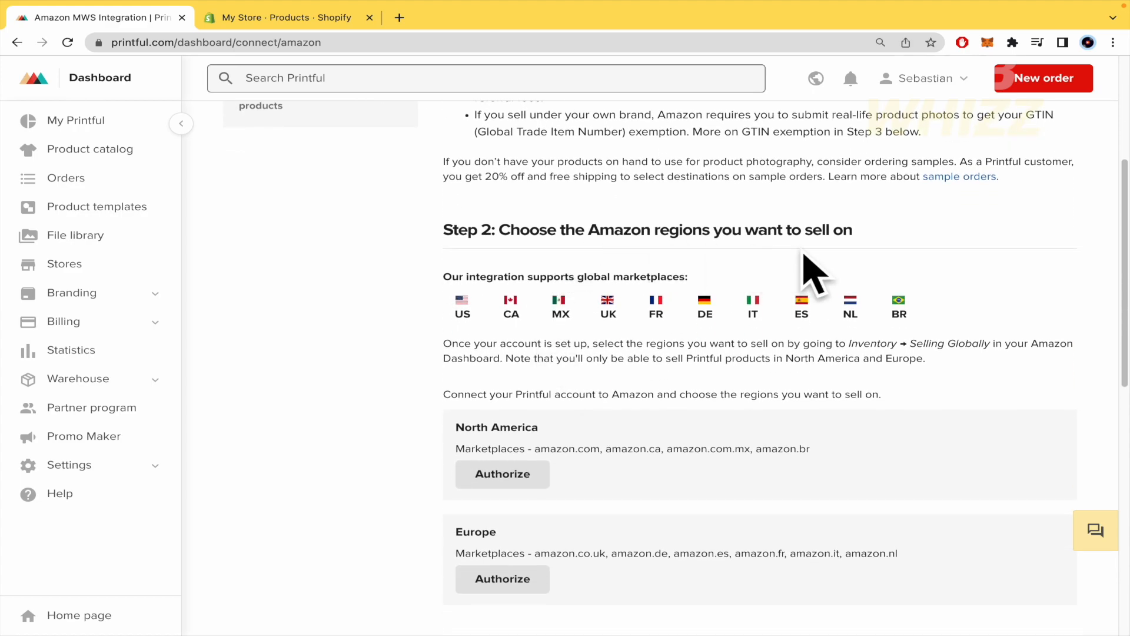
scroll(804, 256, down, 2)
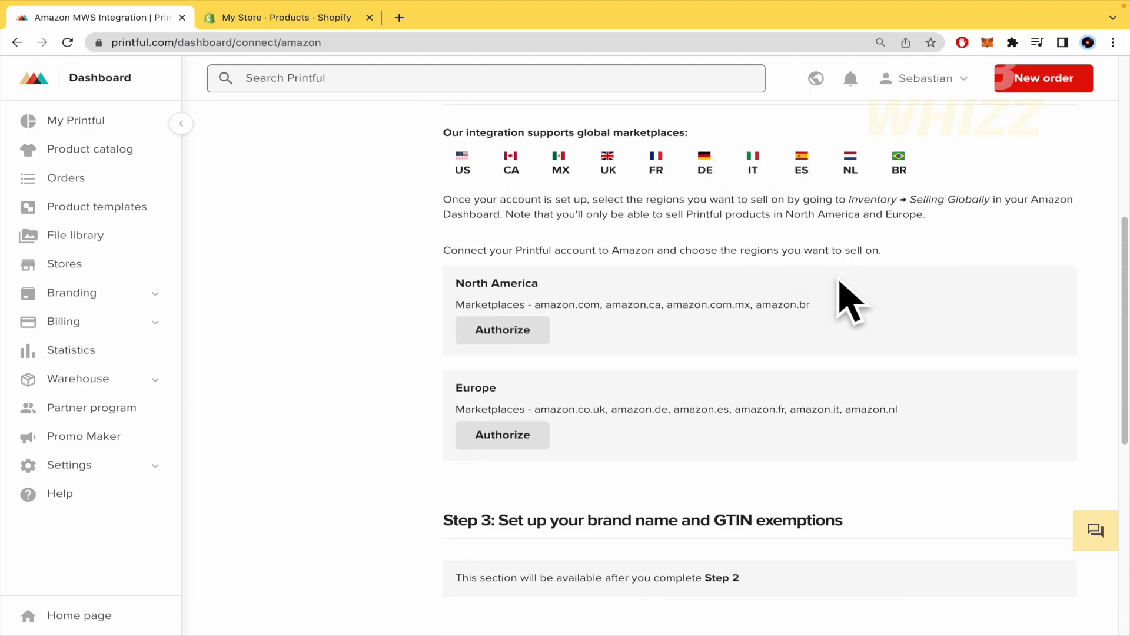
scroll(842, 284, down, 2)
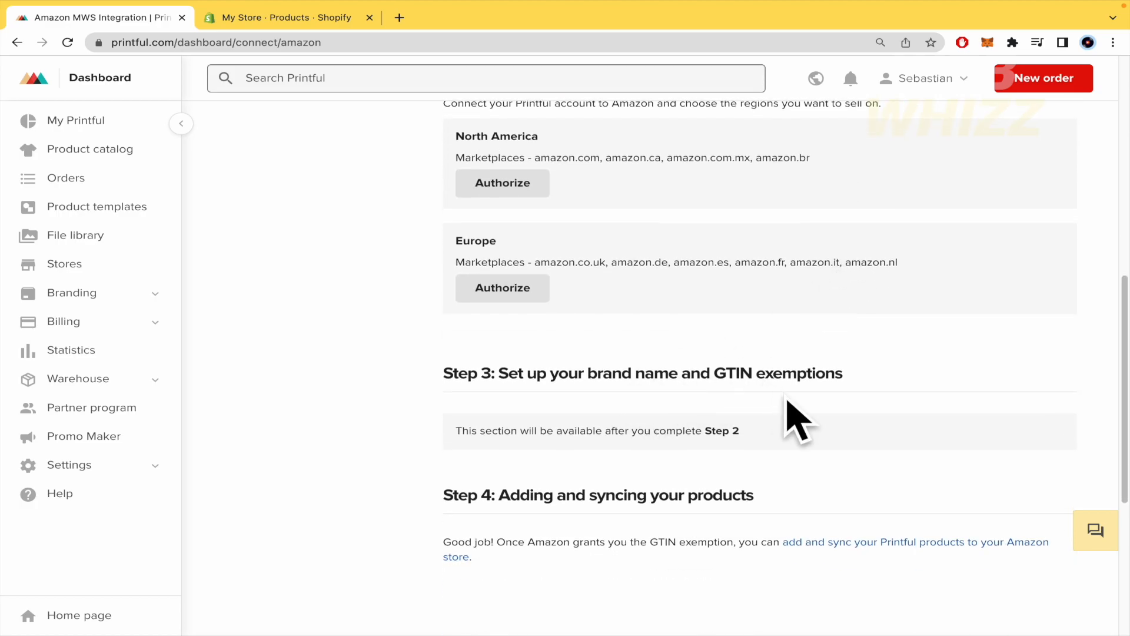
scroll(824, 423, down, 1)
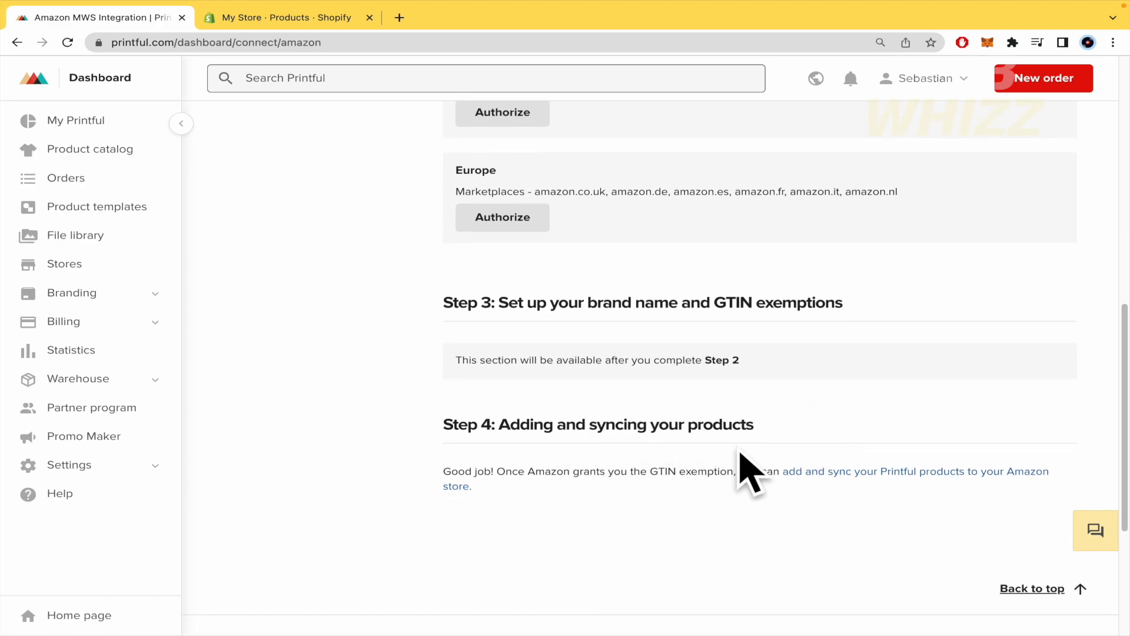
scroll(740, 451, up, 10)
scroll(744, 465, down, 5)
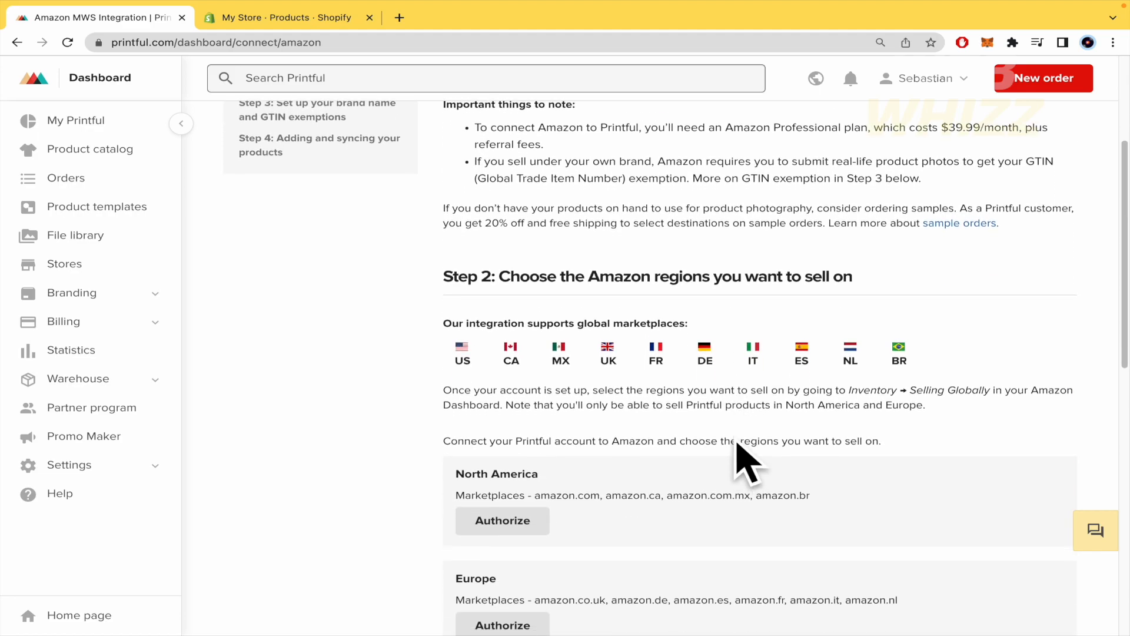
scroll(429, 424, down, 2)
scroll(420, 421, down, 2)
scroll(420, 420, up, 8)
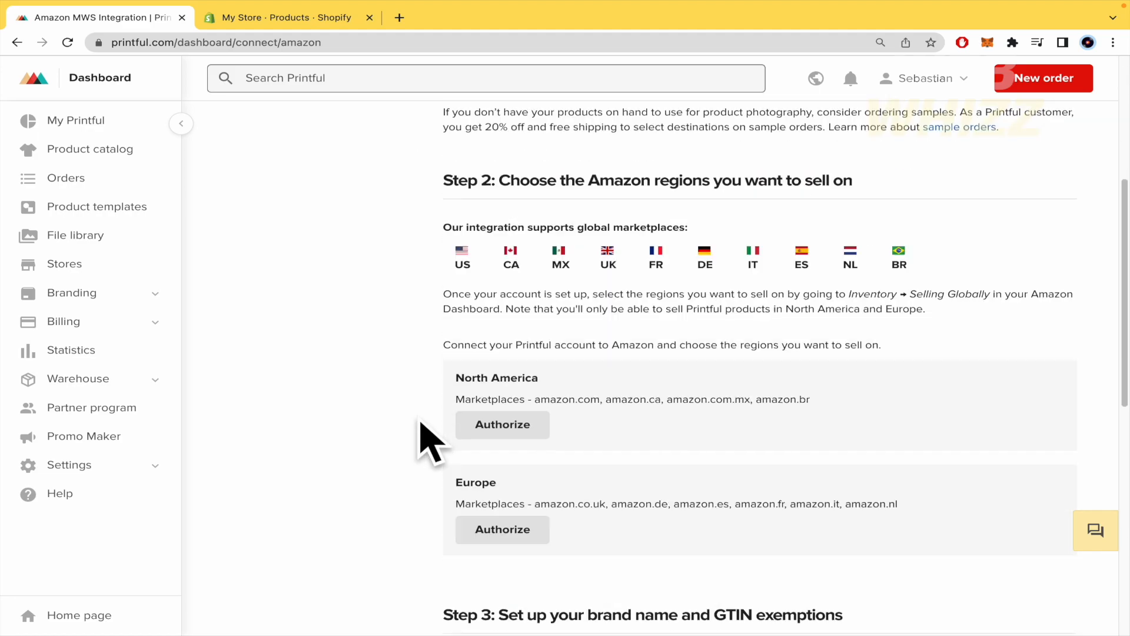
scroll(504, 383, down, 4)
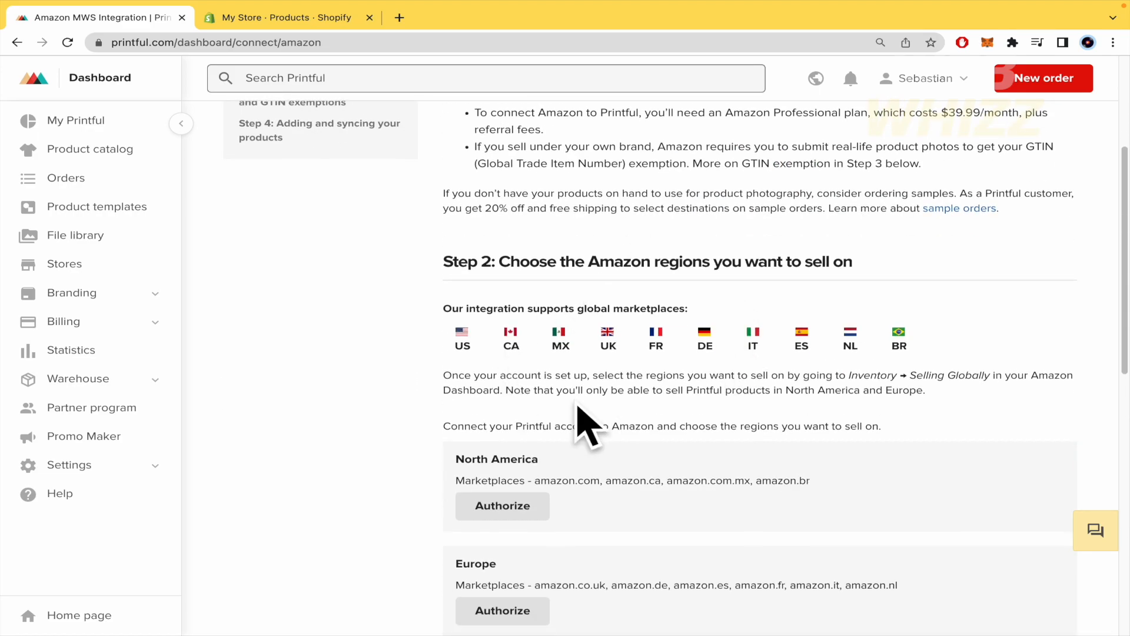
scroll(588, 422, up, 4)
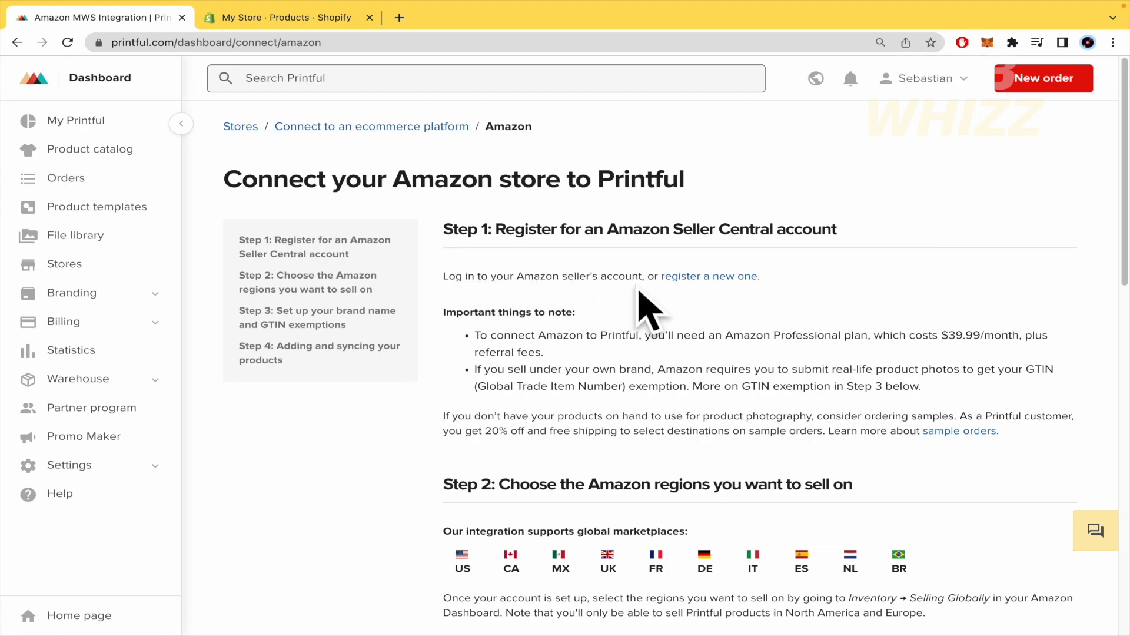
View the registration page for a new Amazon seller account and return to the Printful instructions.
click(684, 279)
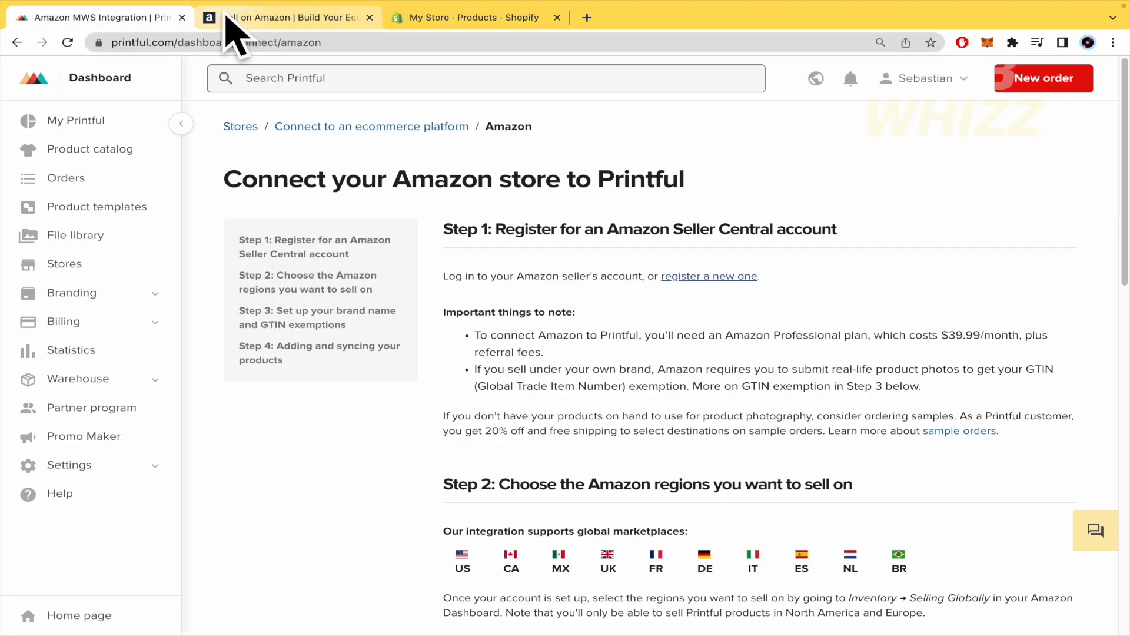
click(229, 18)
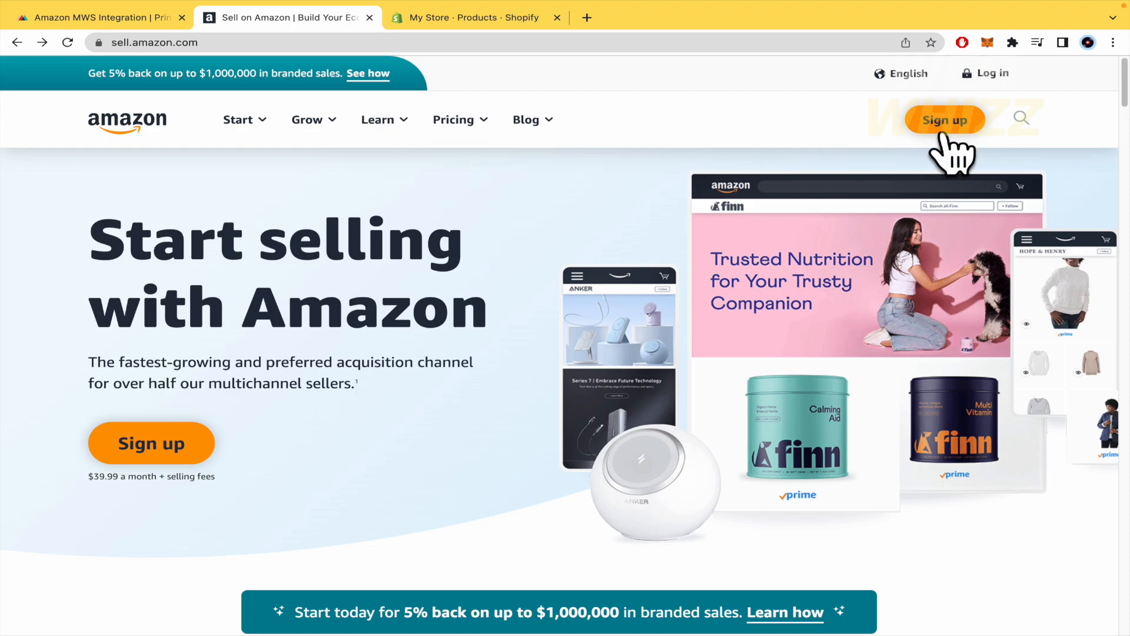
click(94, 23)
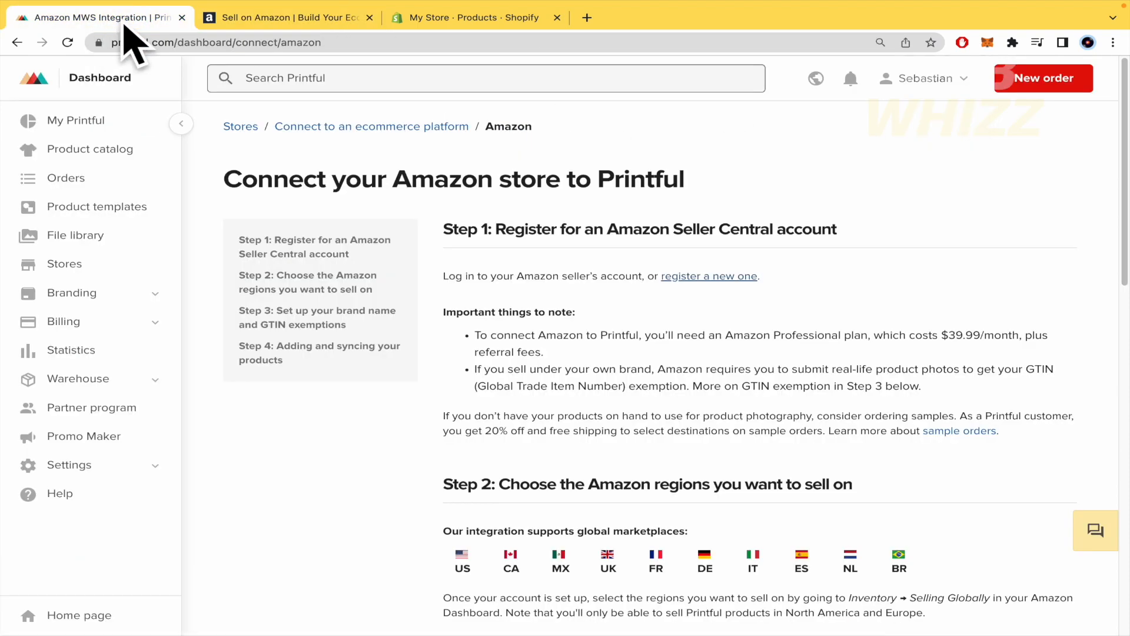
Open the registration link for a new Amazon seller account from Step 1 and look over the page.
click(694, 279)
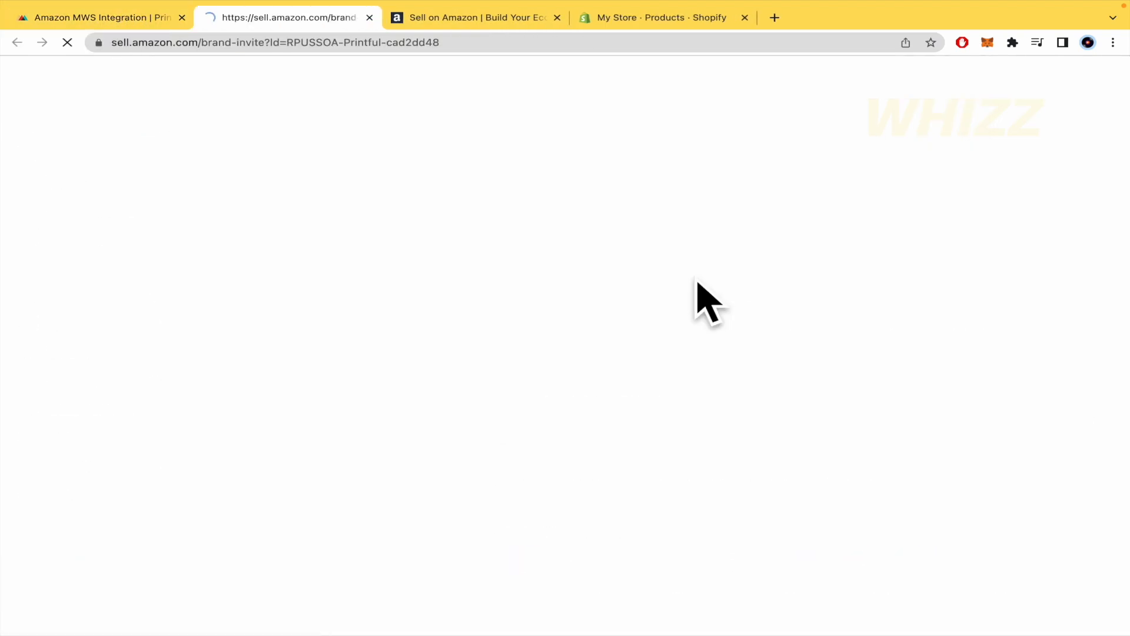
scroll(568, 384, down, 2)
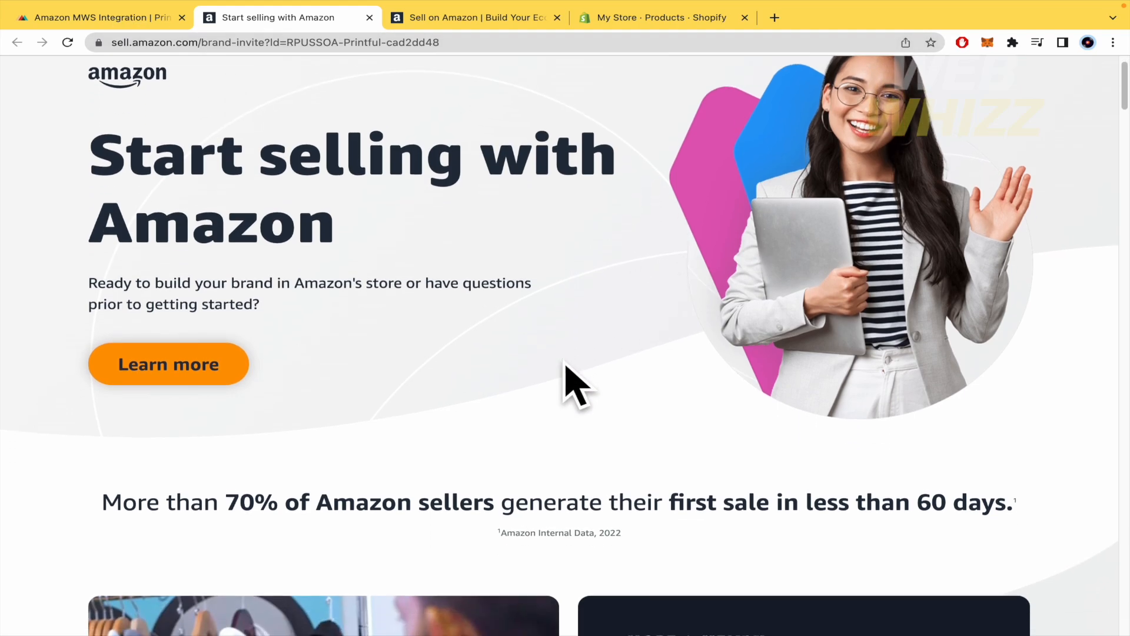
scroll(566, 377, up, 2)
click(197, 42)
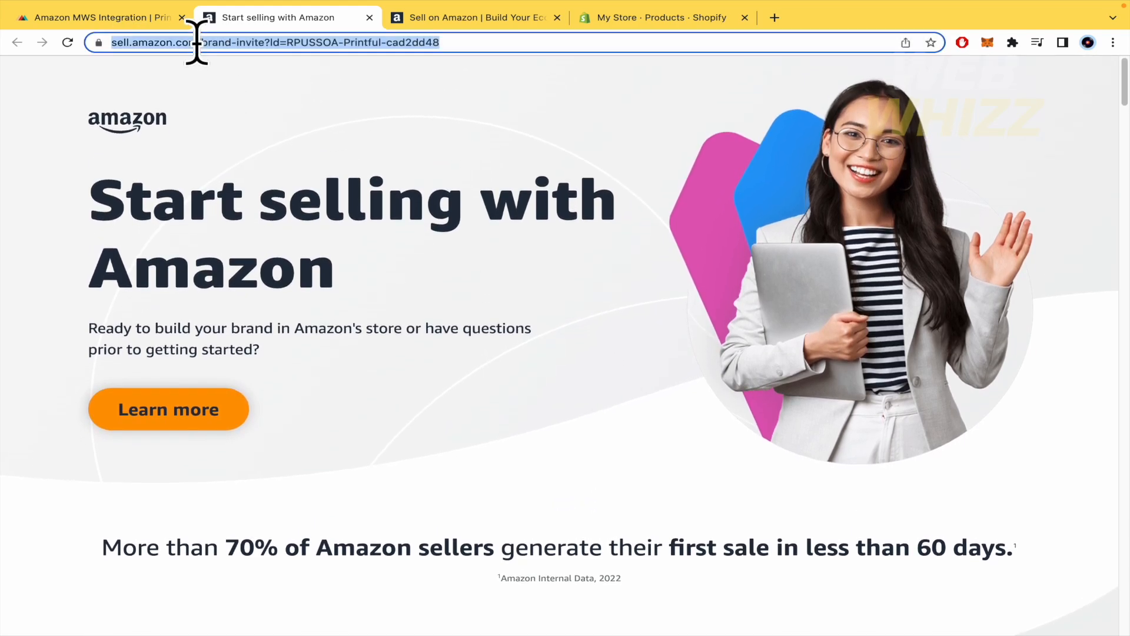
click(488, 43)
shift+click(240, 42)
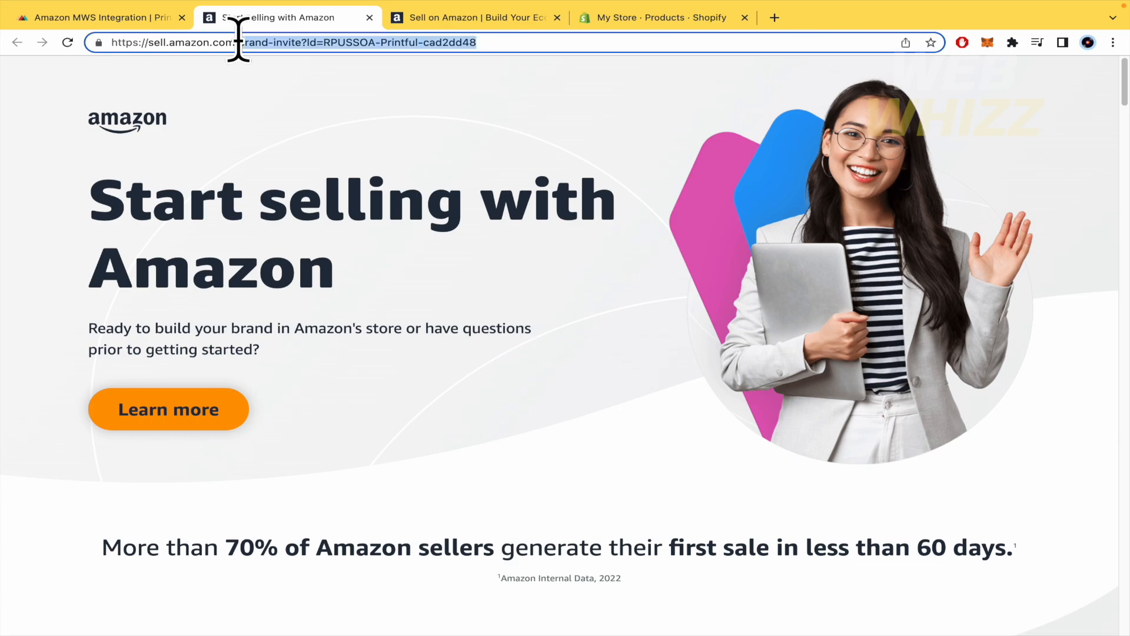
key(BackSpace)
key(BackSpace)
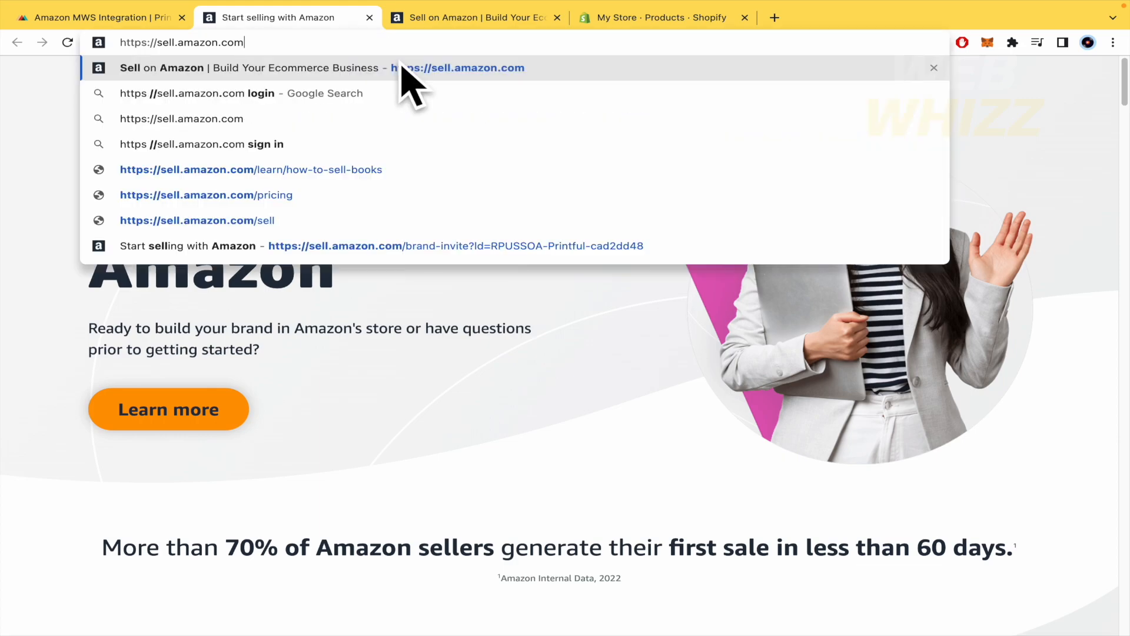
click(406, 71)
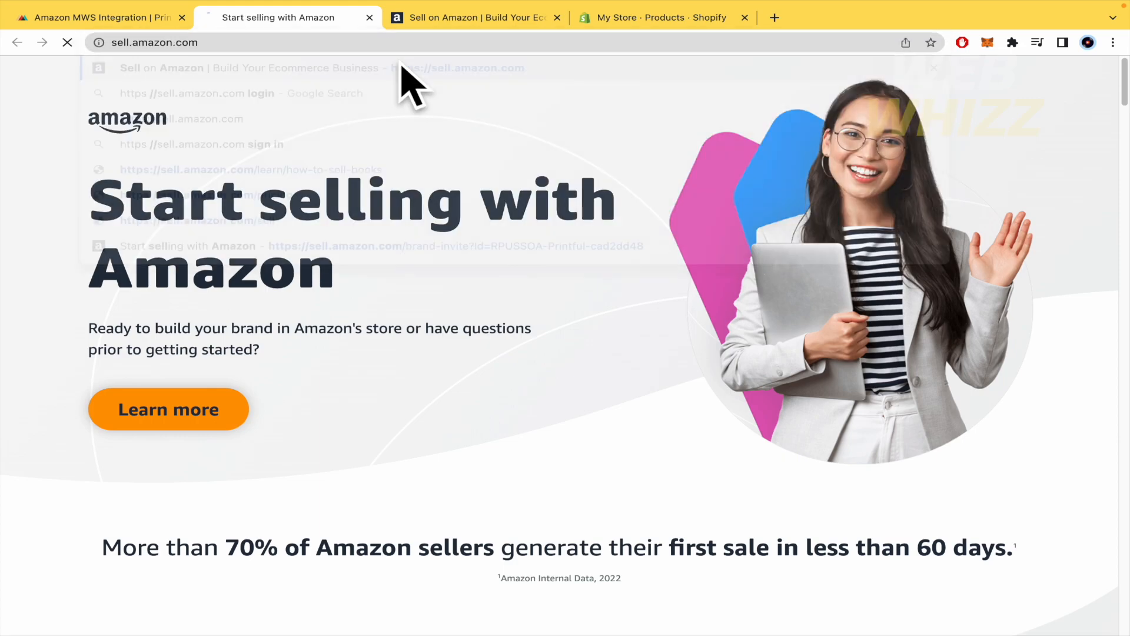
click(556, 18)
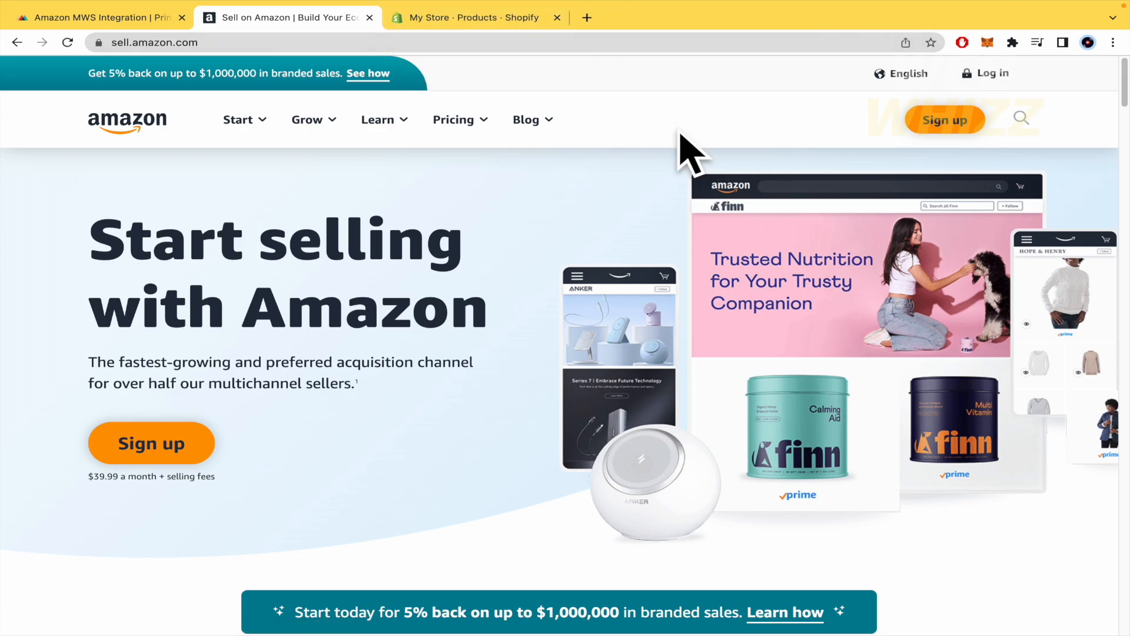
Start the Amazon seller sign-up and submit the account password to reach Seller Central registration.
click(927, 122)
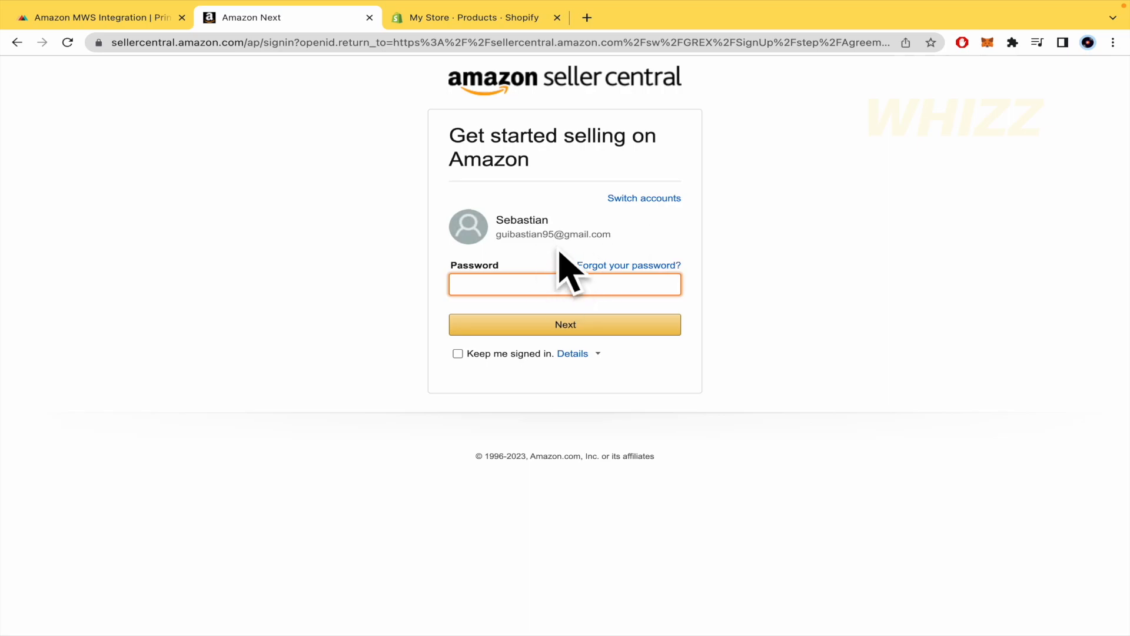
key(Return)
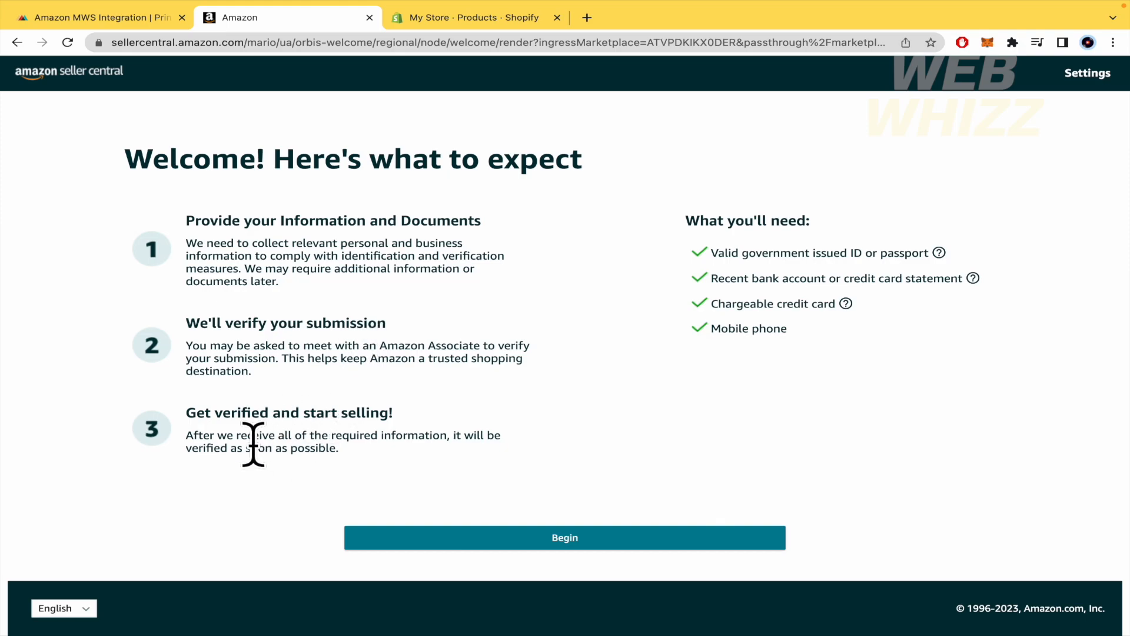
Return to Printful and review the remaining steps for connecting the Amazon store.
click(167, 21)
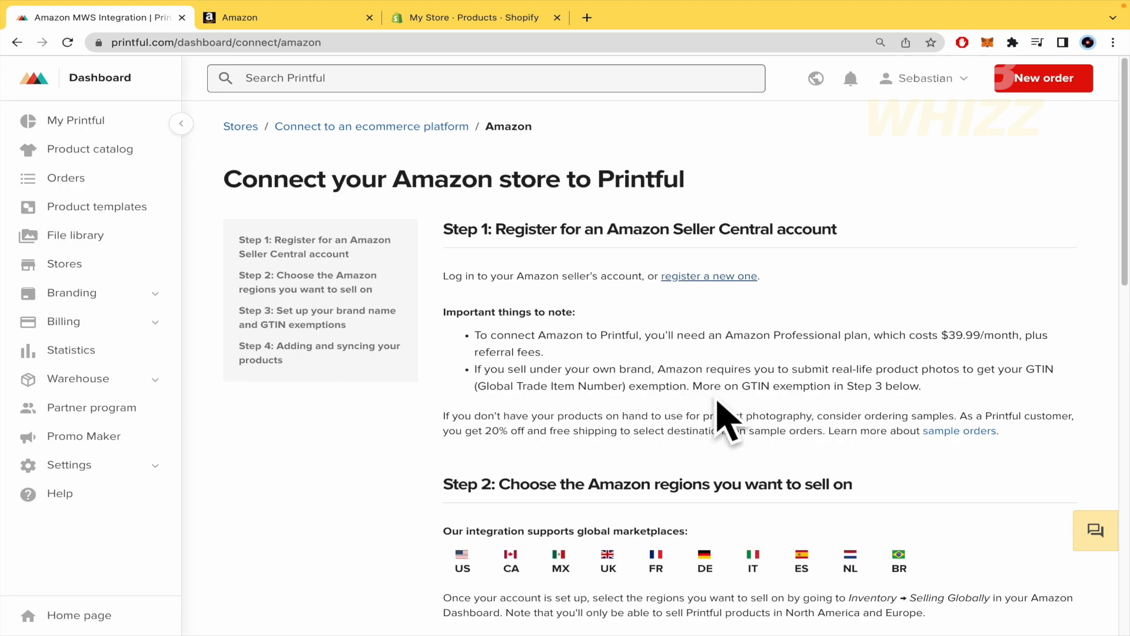
scroll(800, 412, down, 10)
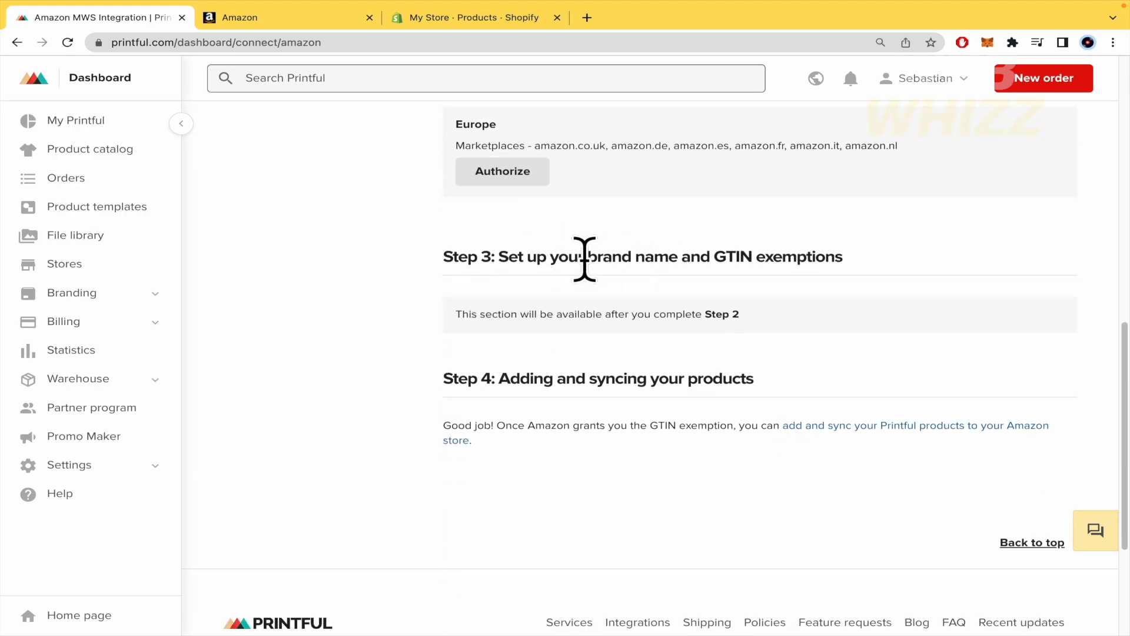
scroll(585, 255, up, 15)
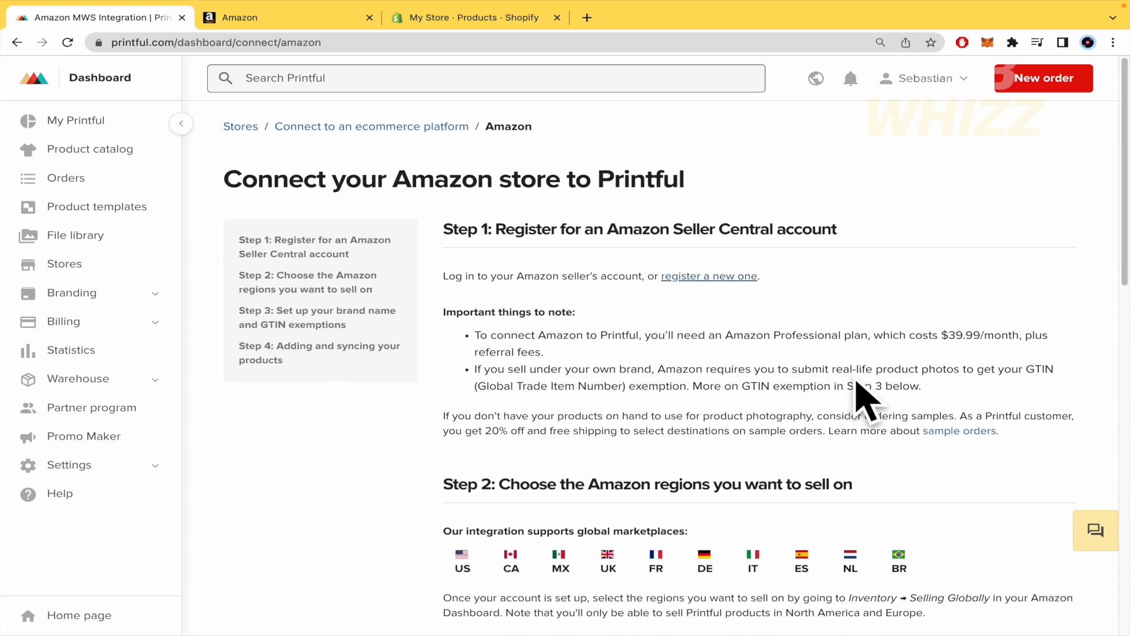
Switch to the Amazon Seller Central welcome page and begin the seller registration.
click(423, 21)
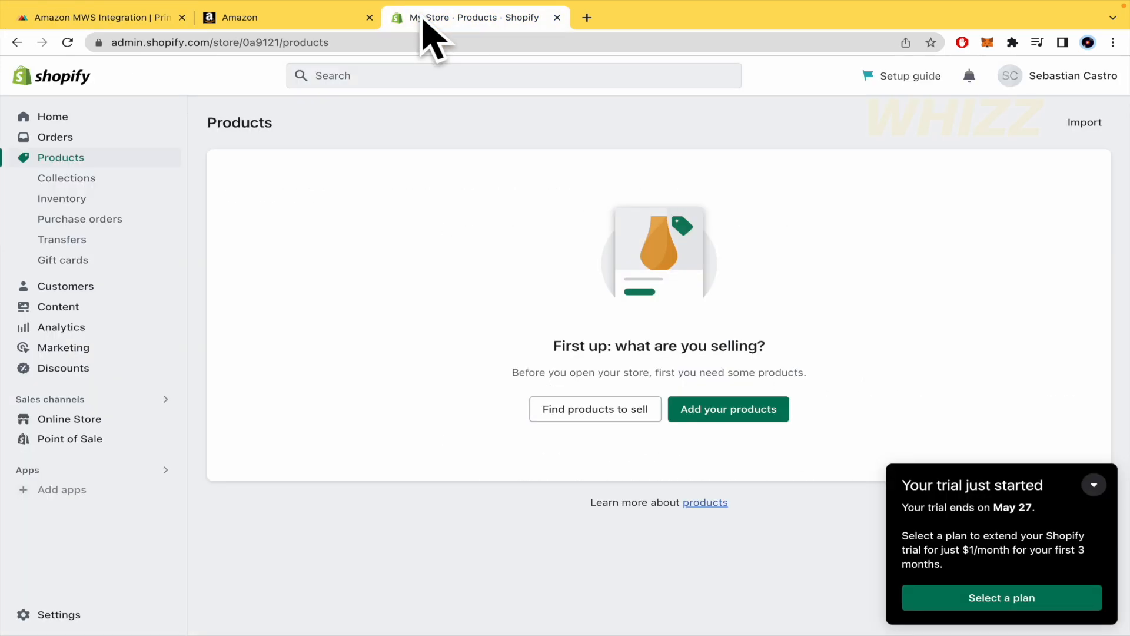
click(270, 23)
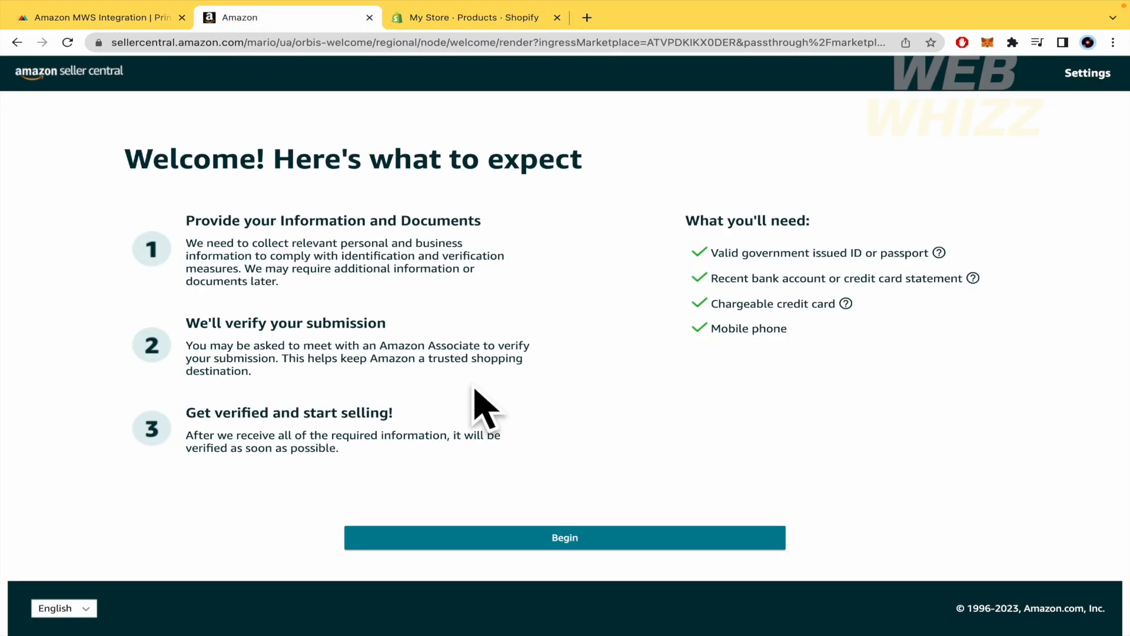
click(567, 535)
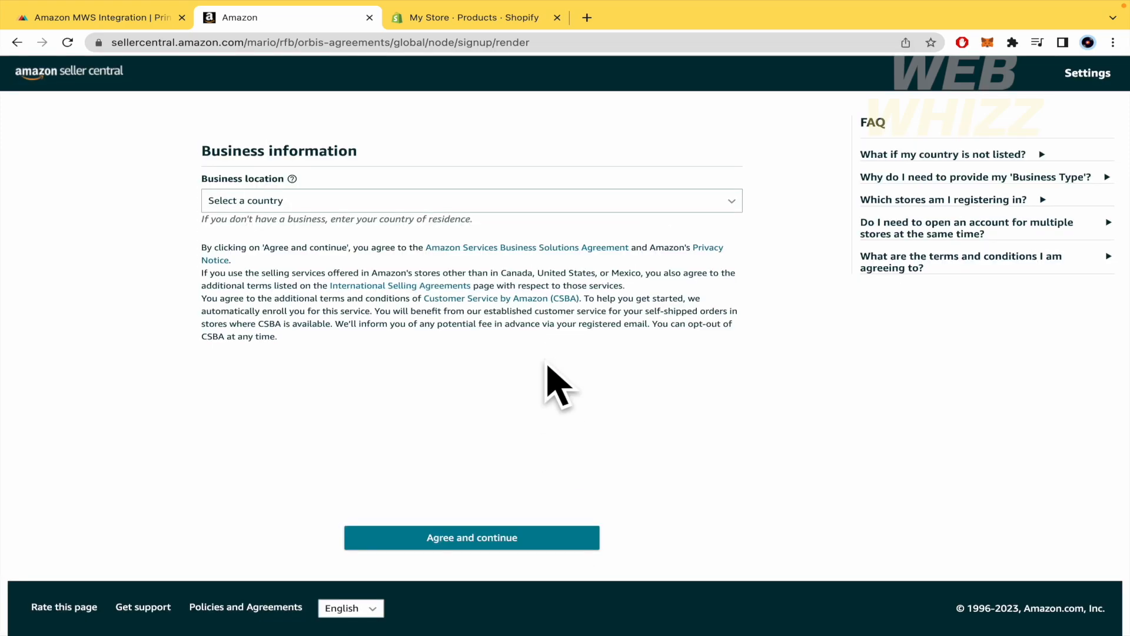
click(383, 203)
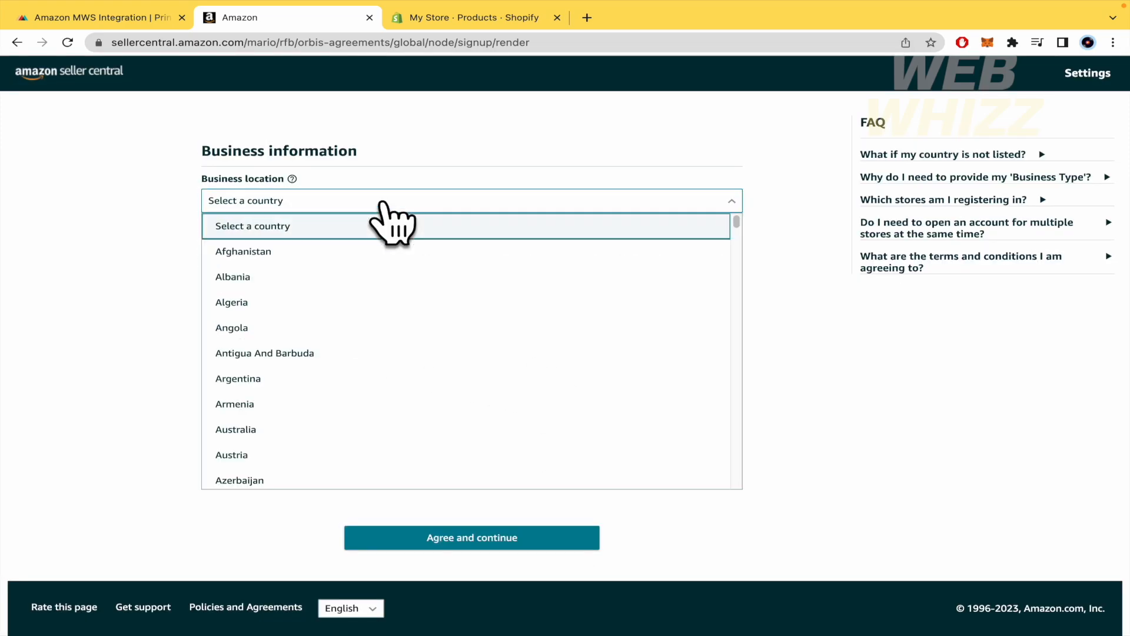
text(col)
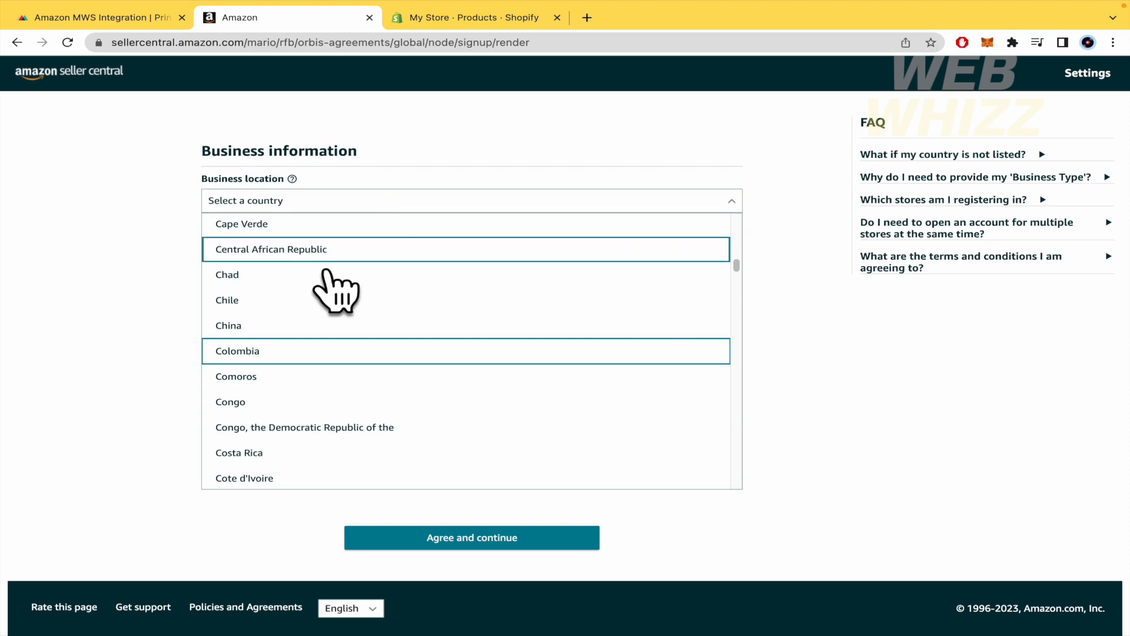
click(299, 329)
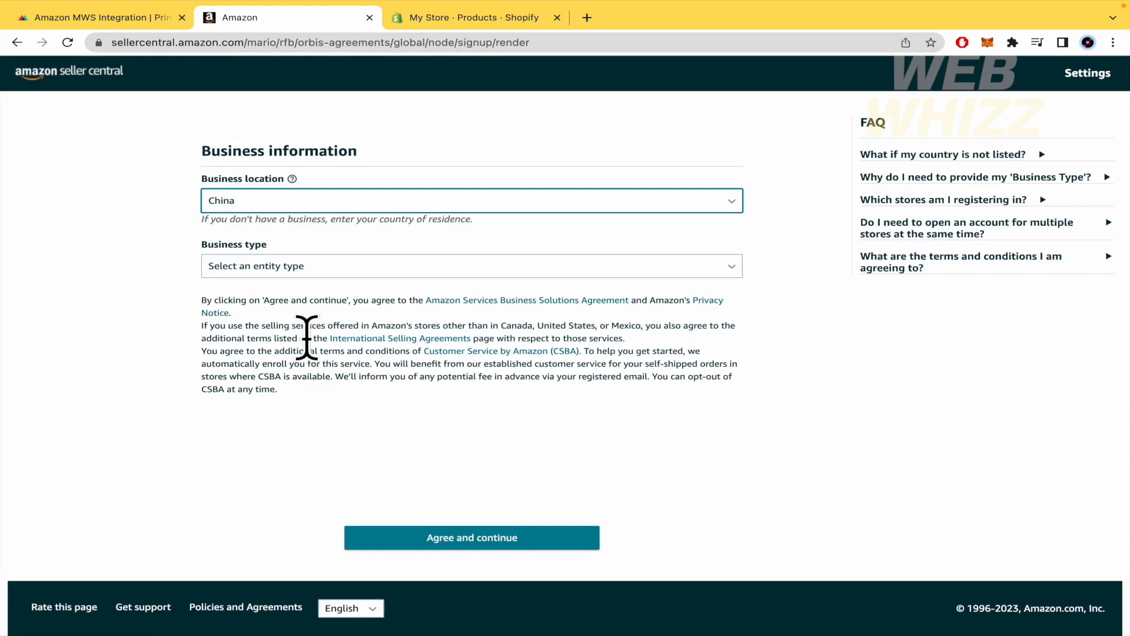
click(424, 272)
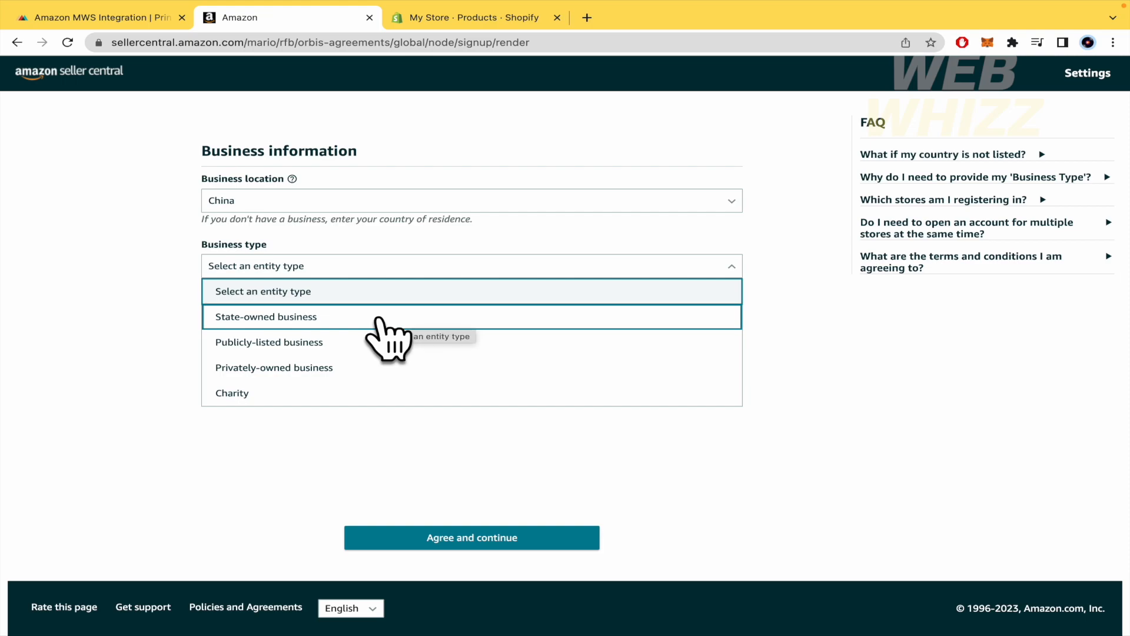
click(329, 317)
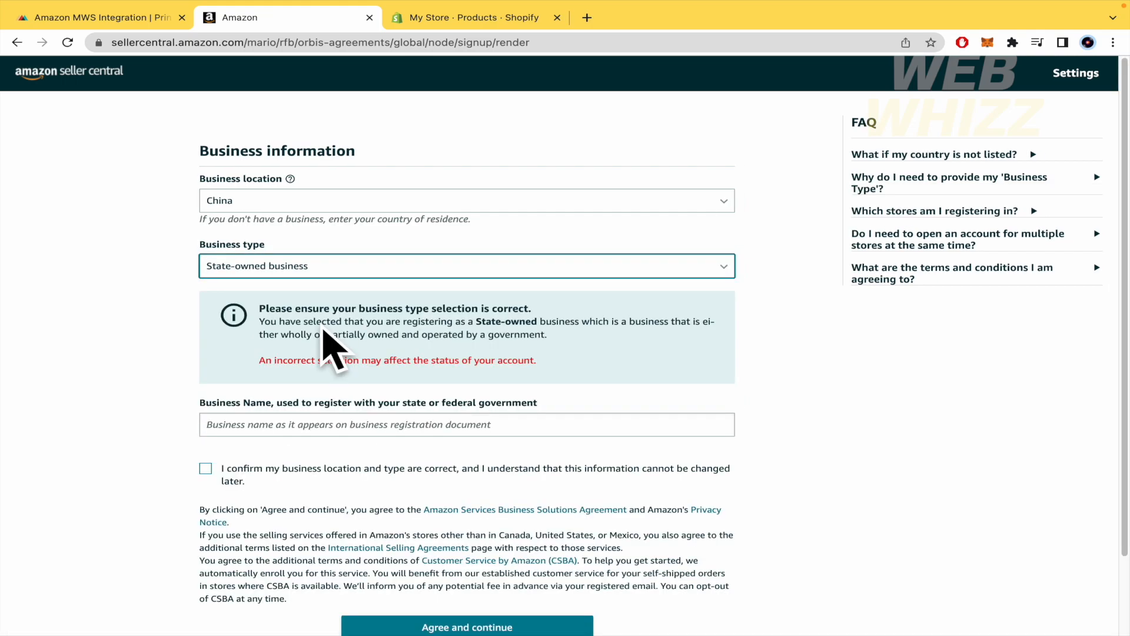
Set the business location to Colombia and the business type to State-owned business.
click(368, 213)
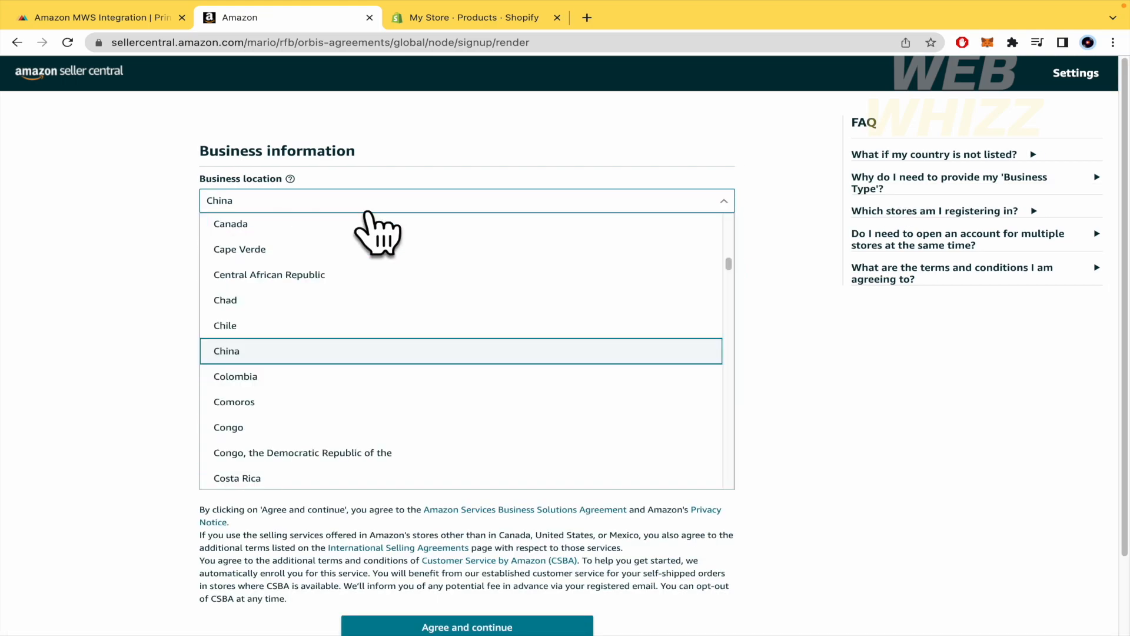
click(319, 376)
click(421, 539)
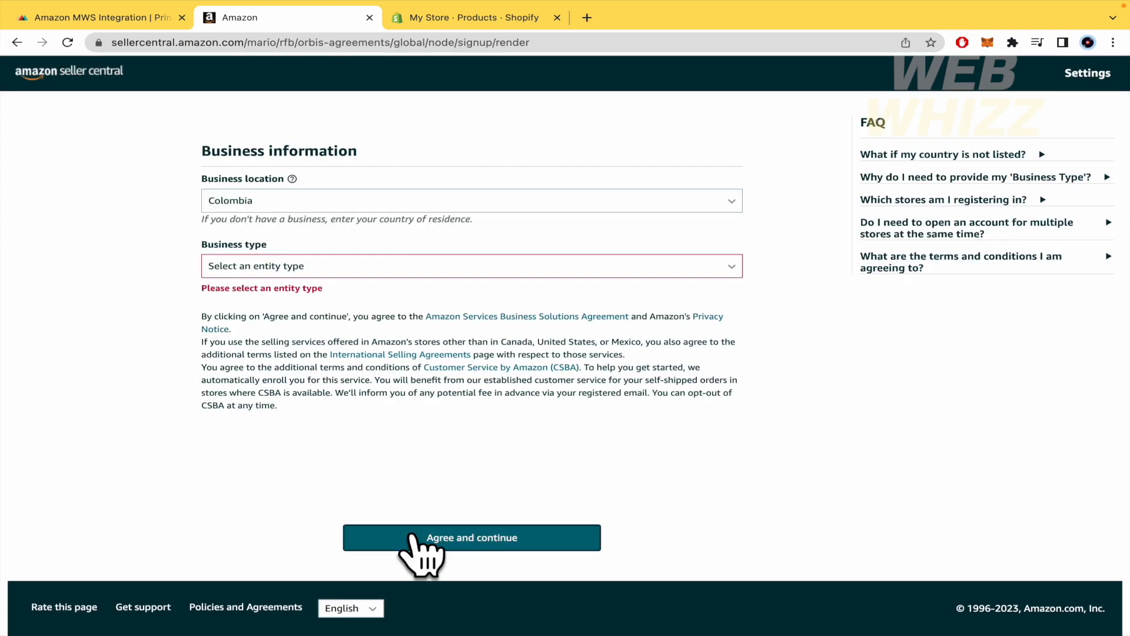
click(377, 268)
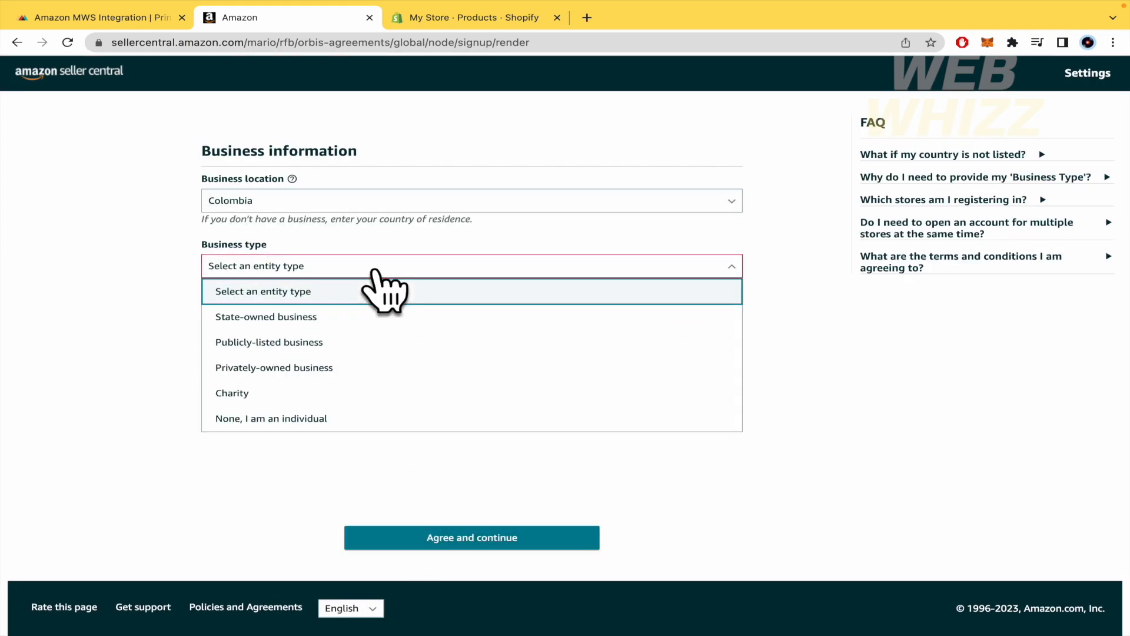
click(337, 316)
Enter Drama Pentagrama as the business name, confirm the location and type, and agree to the terms to continue.
scroll(330, 484, down, 2)
click(356, 336)
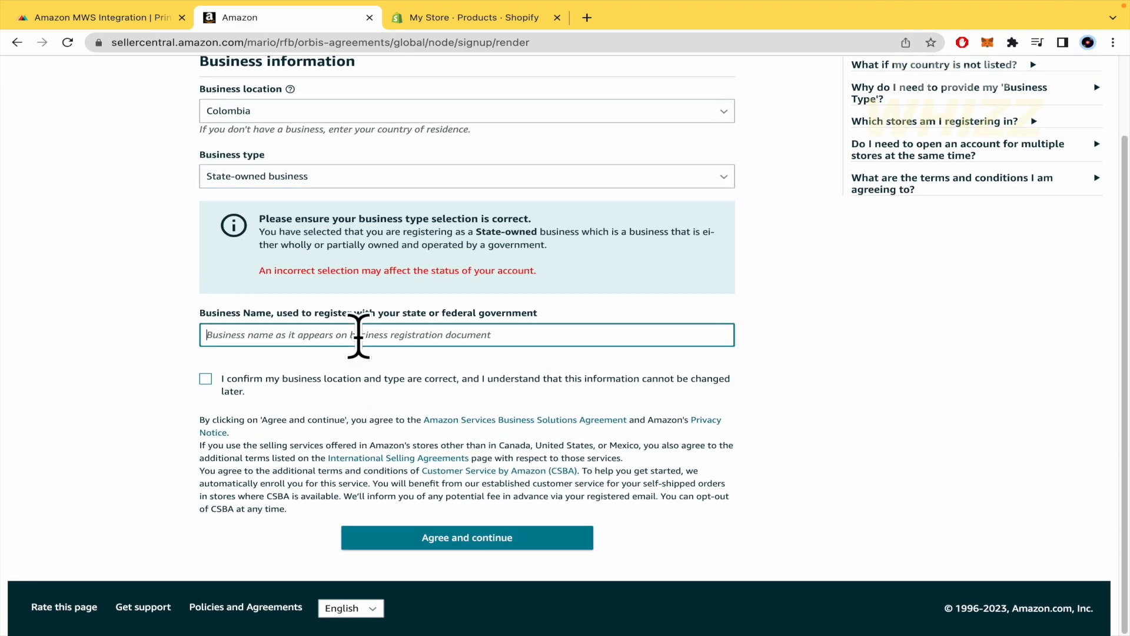
text(Drama)
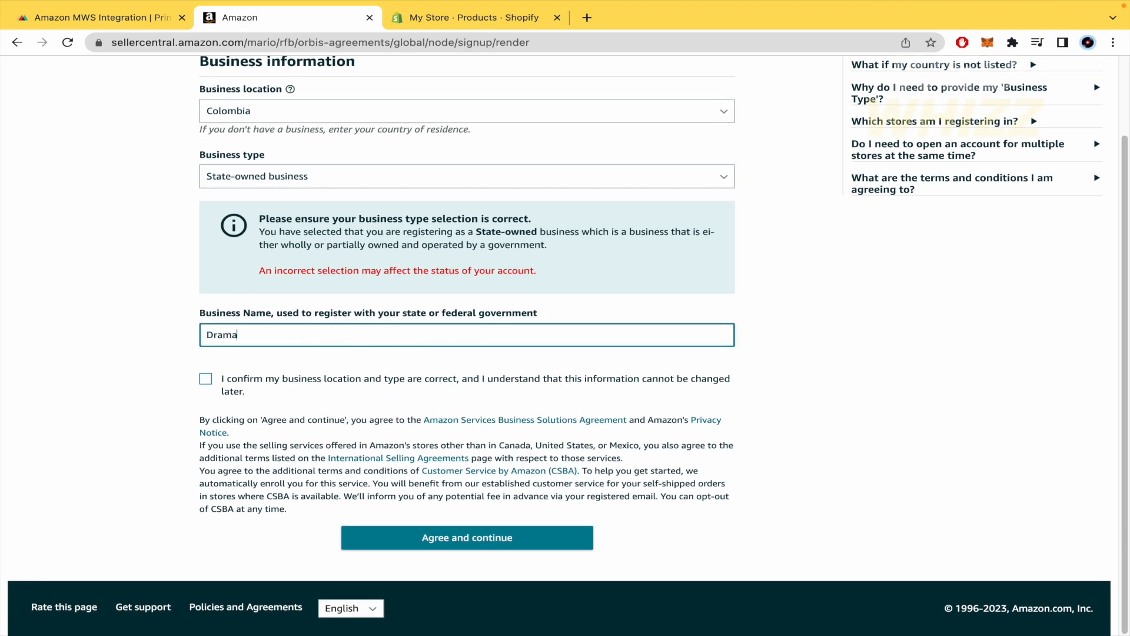
text( Pentagrama)
click(206, 379)
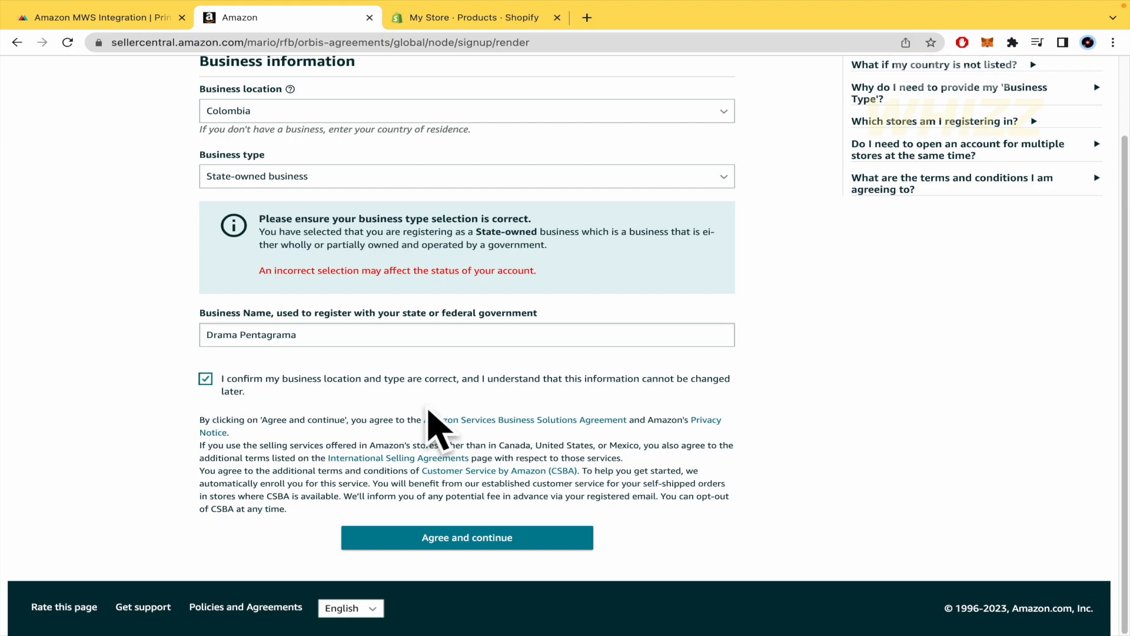
click(445, 537)
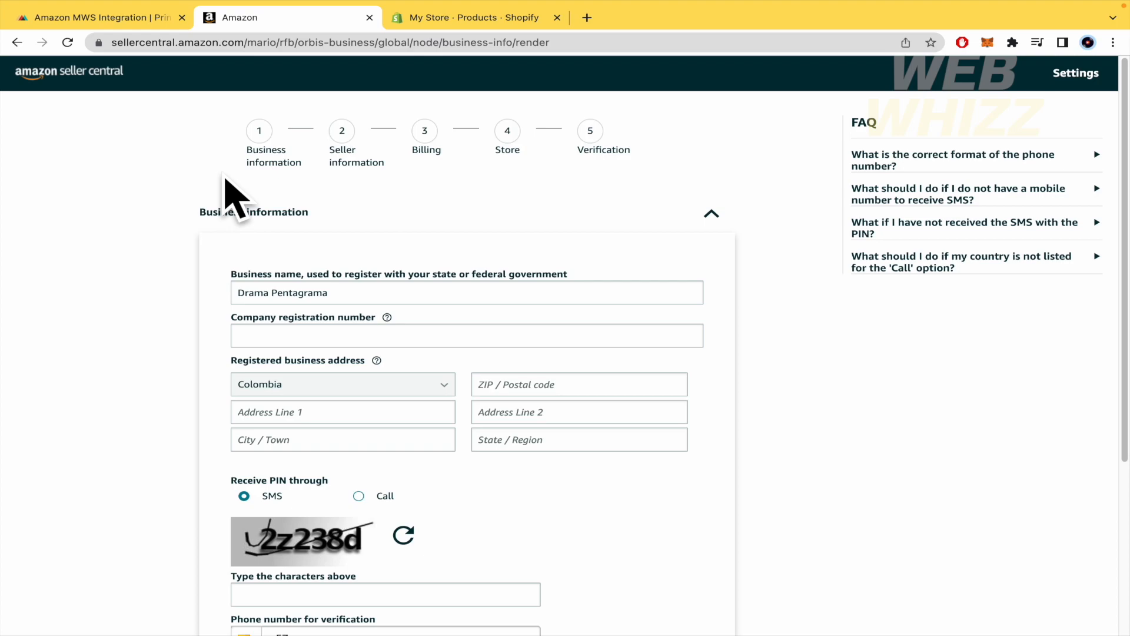
Examine the business information form, including the registration number, address, PIN delivery, phone verification and SMS language fields.
click(368, 335)
click(187, 330)
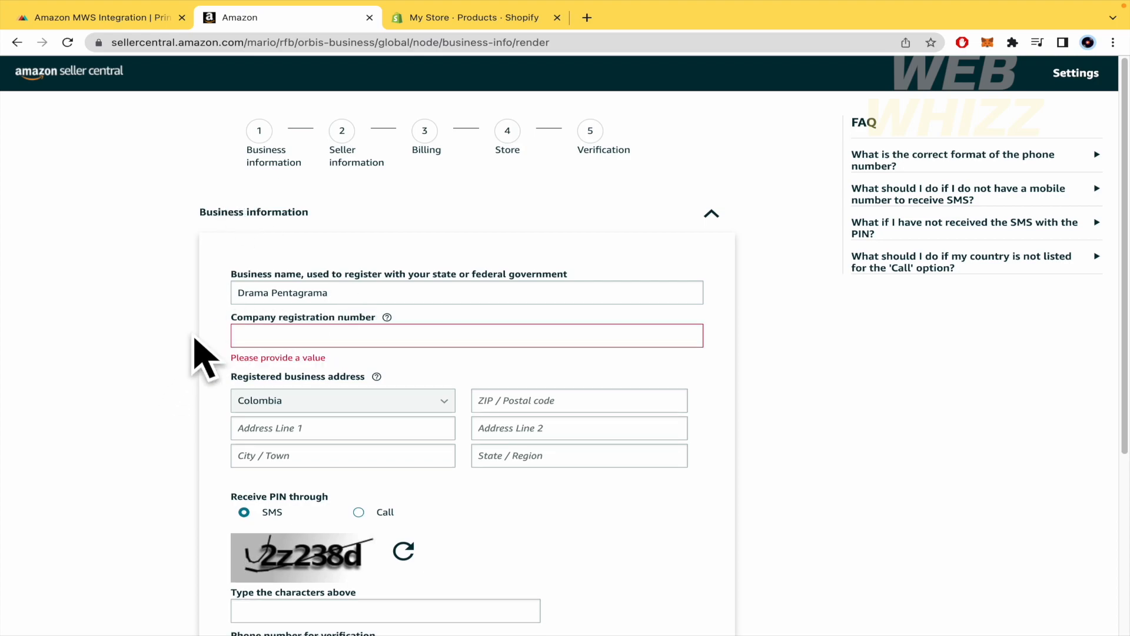
scroll(187, 362, down, 2)
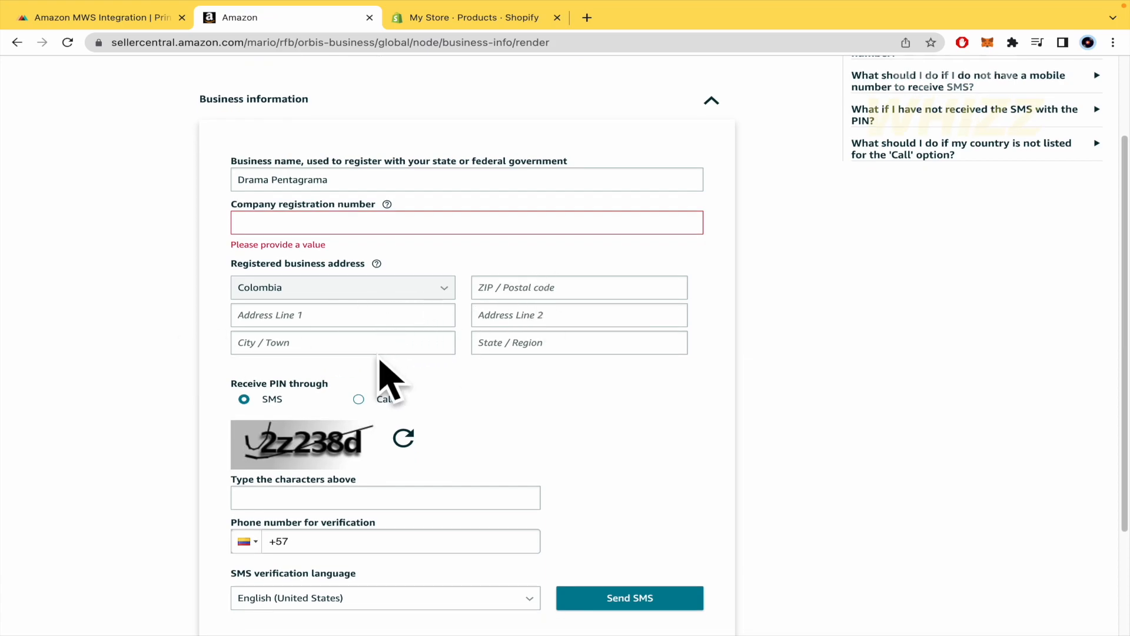
scroll(383, 345, down, 1)
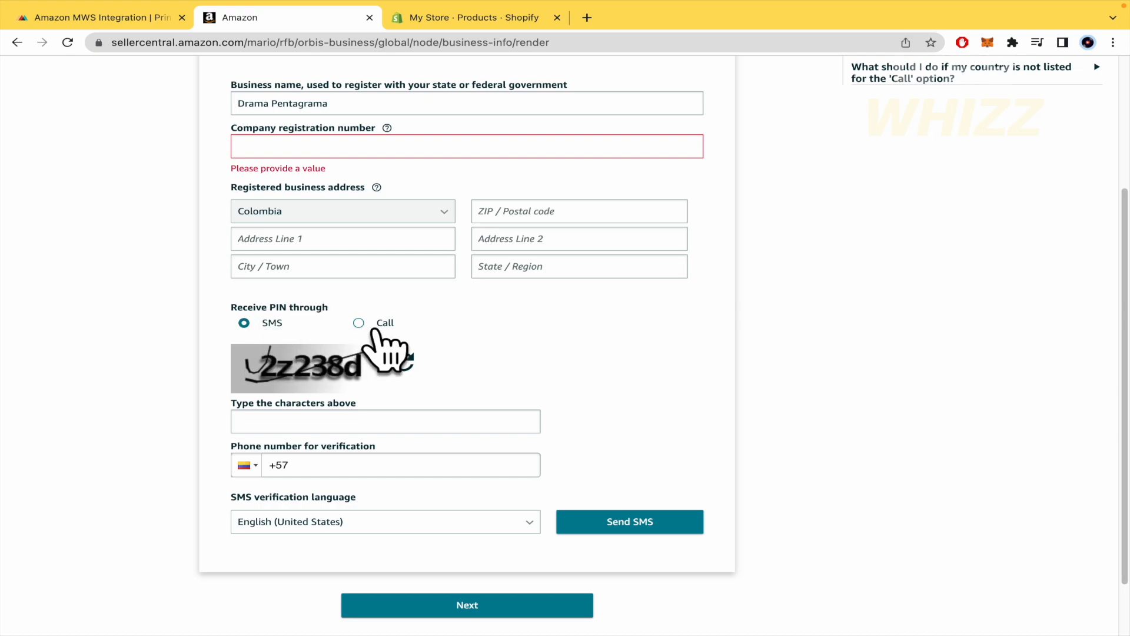
scroll(218, 456, down, 1)
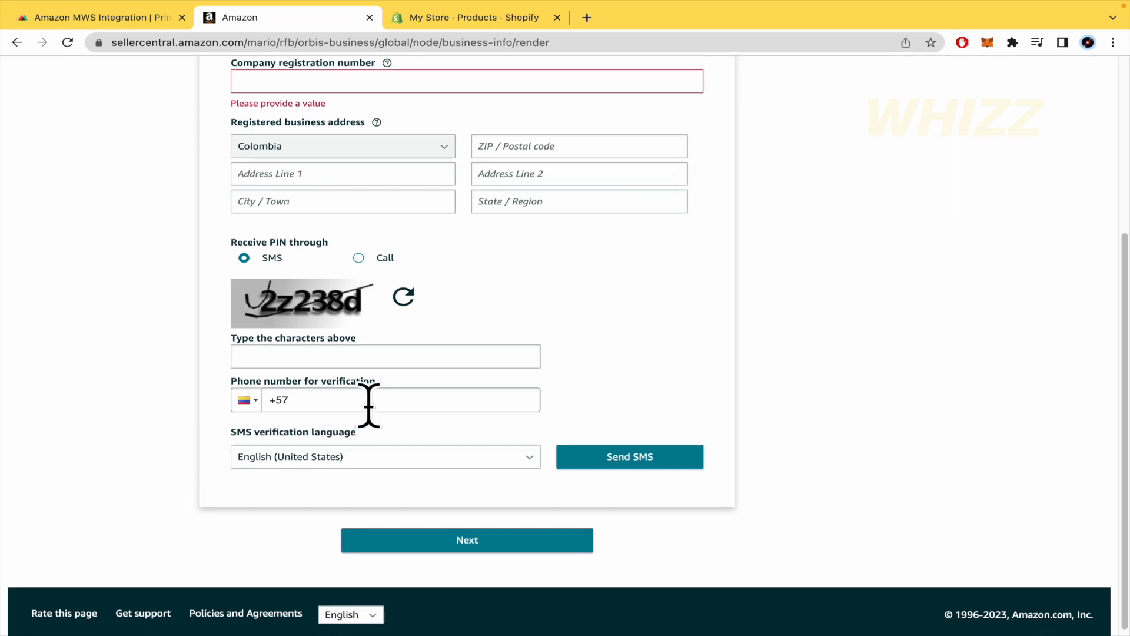
click(360, 465)
click(127, 443)
click(401, 460)
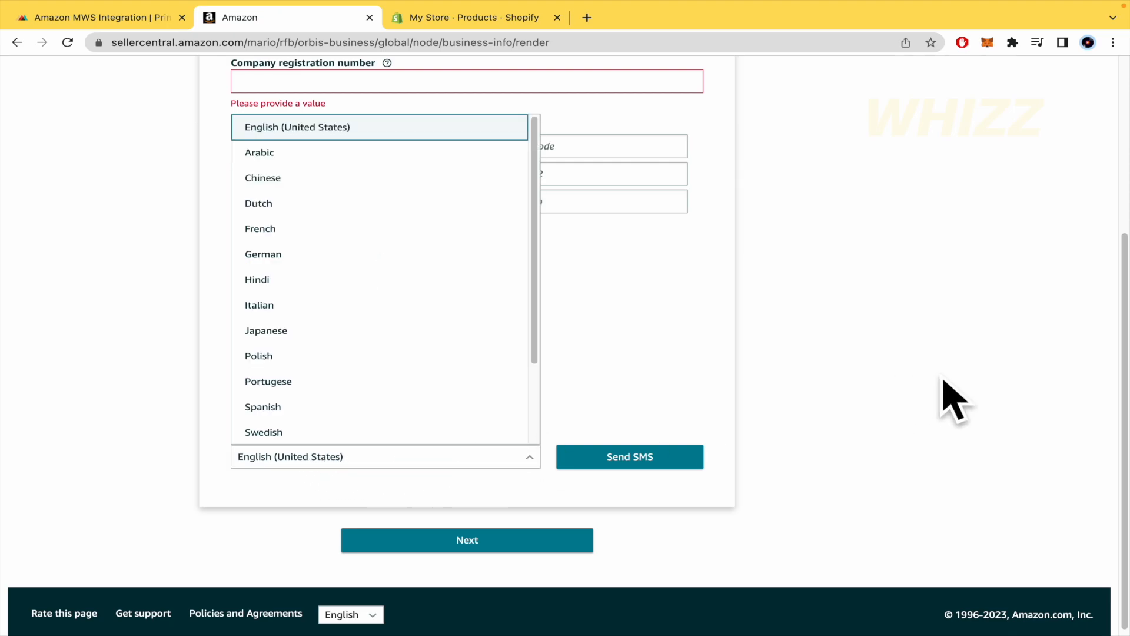
click(807, 345)
scroll(802, 347, up, 5)
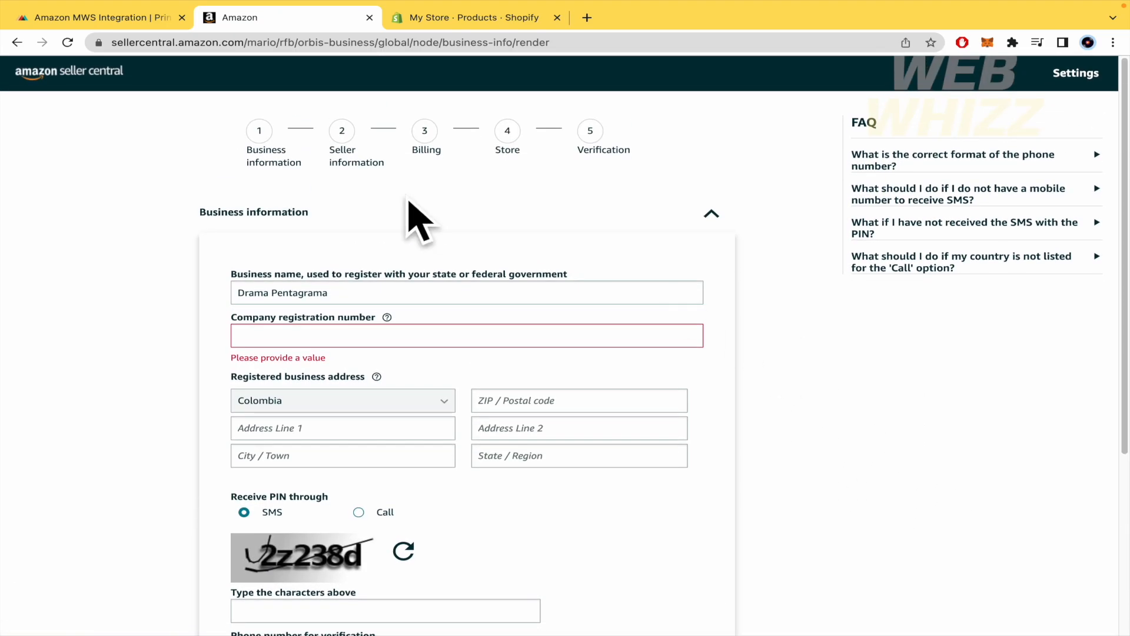
scroll(453, 273, down, 2)
scroll(454, 272, up, 2)
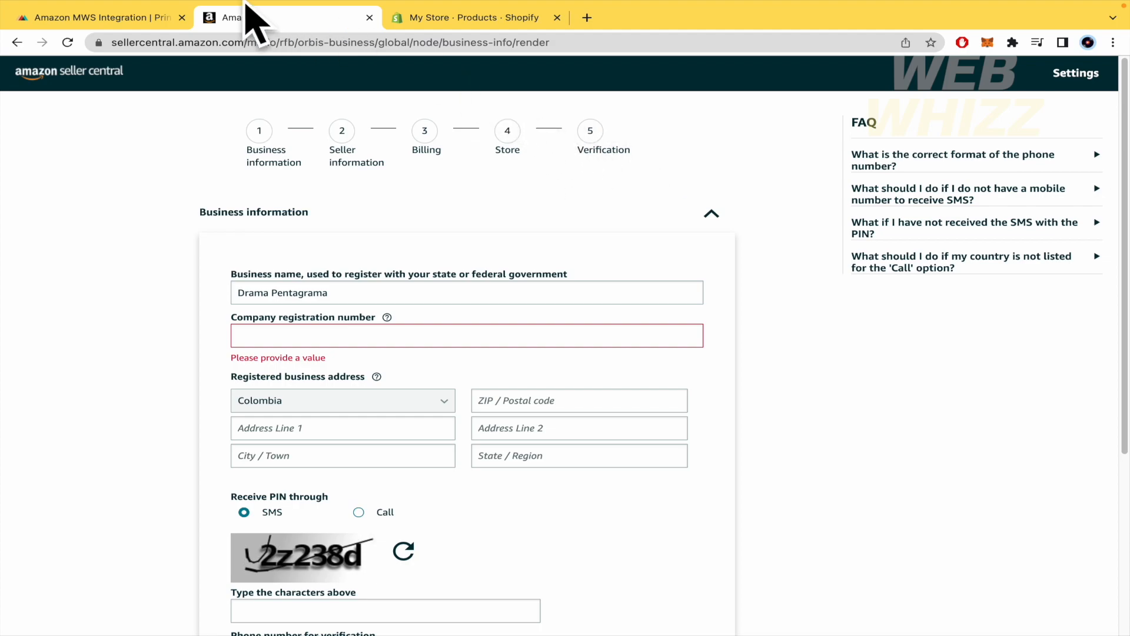
Switch to Printful and review Step 2's supported Amazon marketplaces and the North America and Europe authorization options.
click(171, 23)
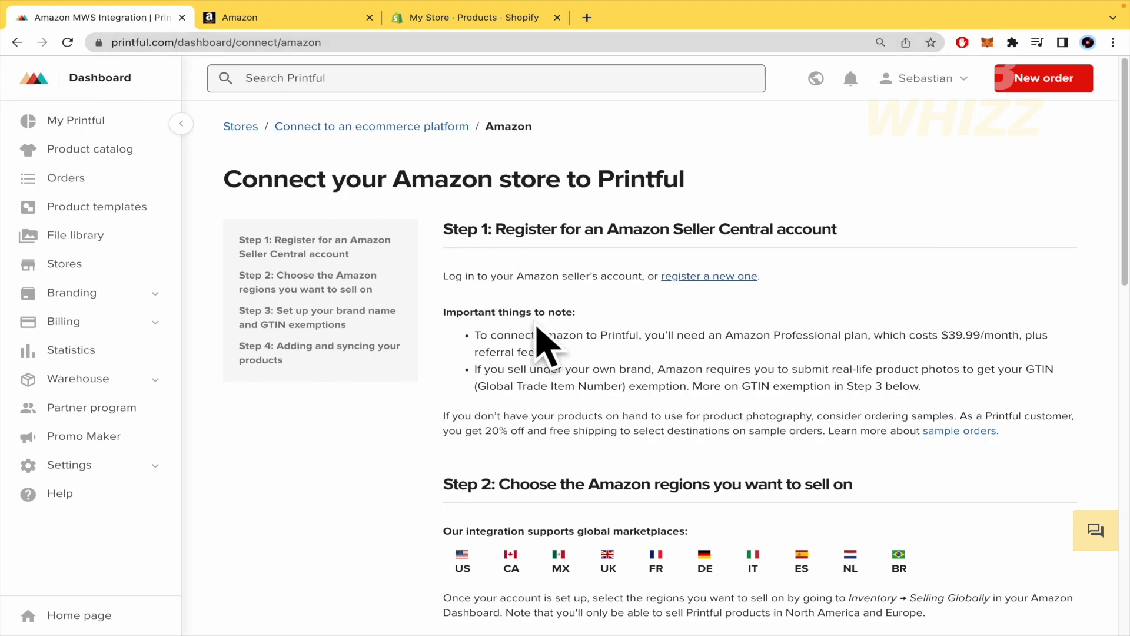
scroll(541, 344, down, 3)
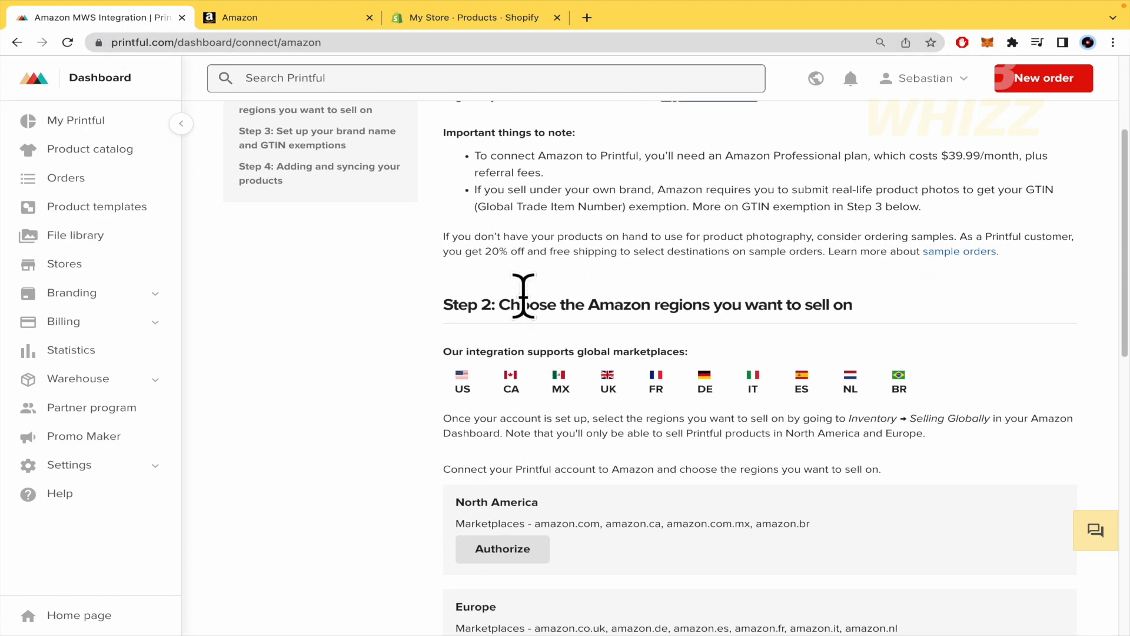
click(324, 21)
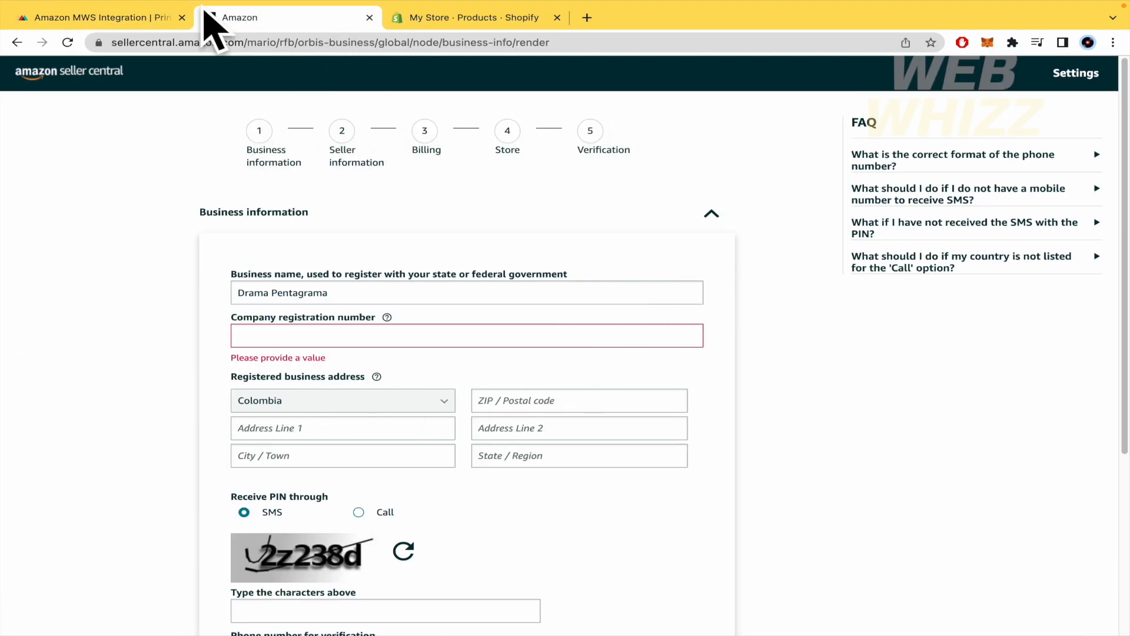
click(153, 18)
scroll(423, 391, down, 1)
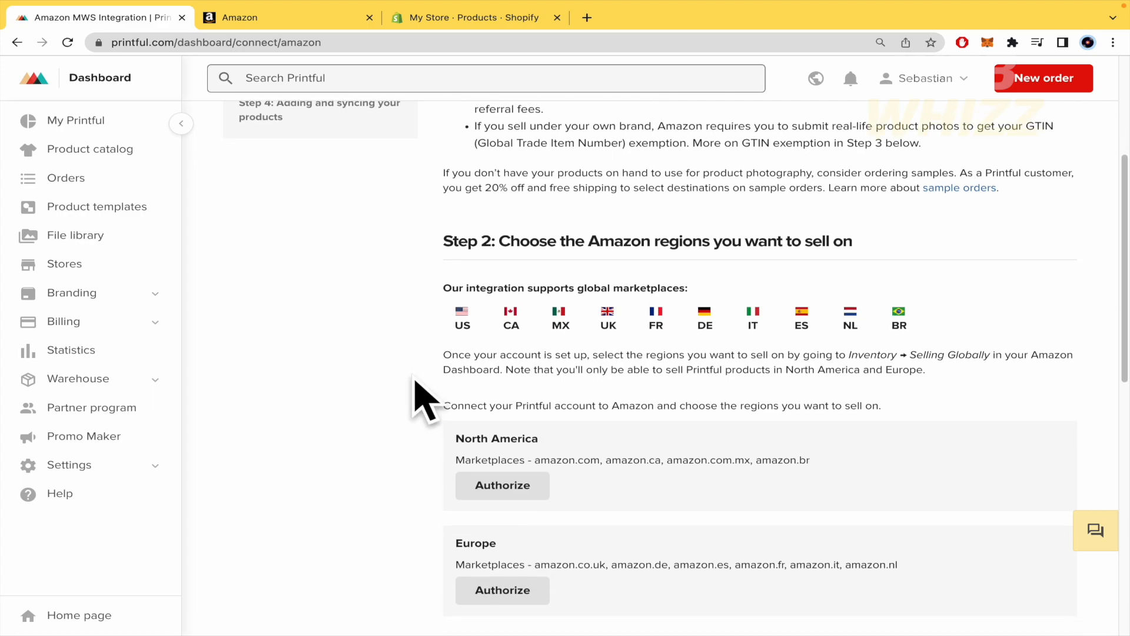
scroll(757, 253, down, 2)
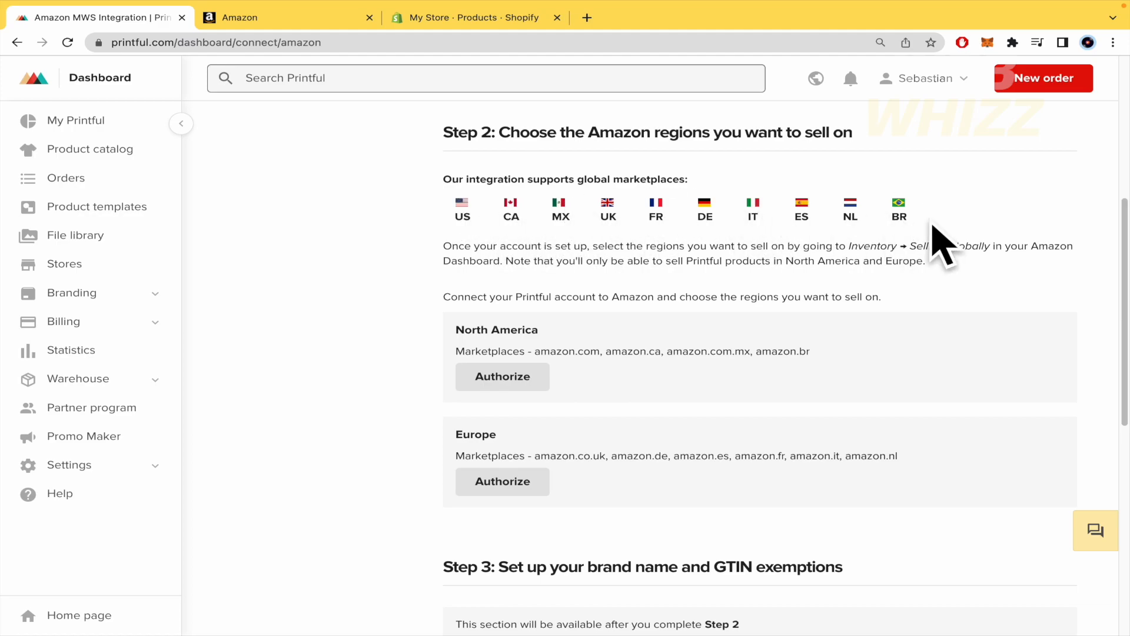
scroll(942, 244, down, 1)
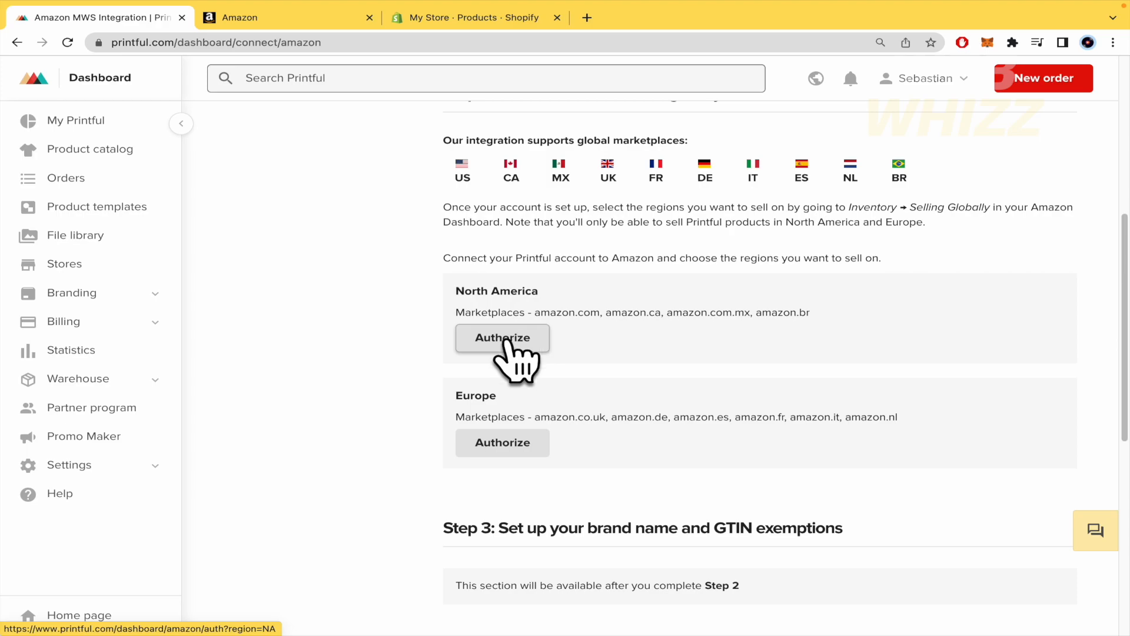
Review the Global Trade Item Number note in Step 1 and the instructions under Steps 3 and 4.
scroll(412, 494, down, 4)
scroll(416, 492, up, 15)
scroll(416, 492, down, 1)
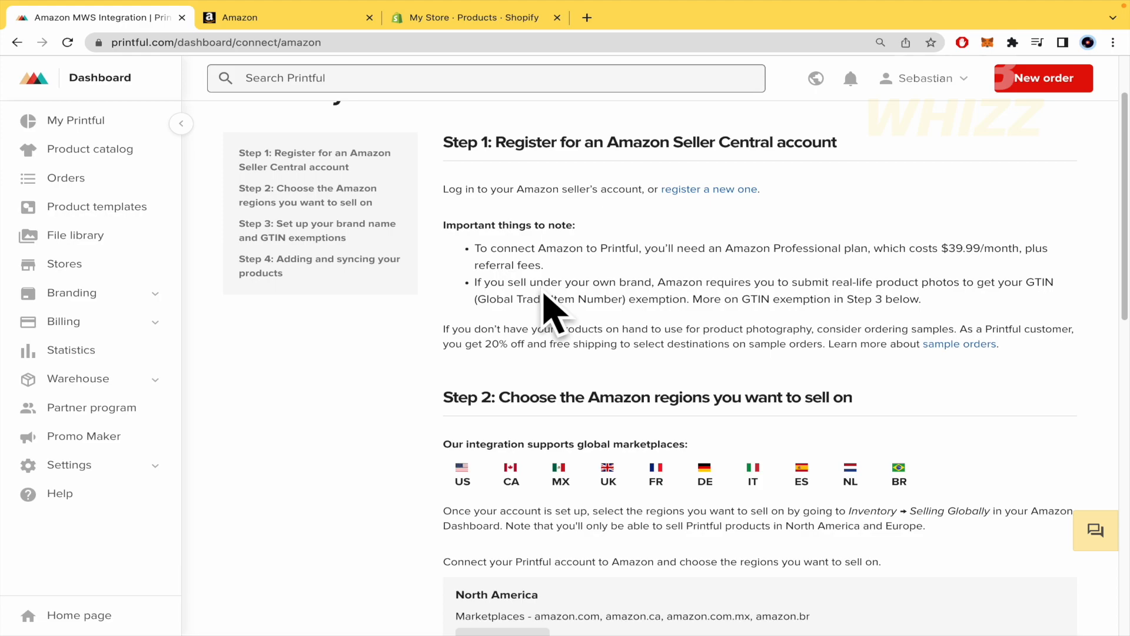
drag(478, 299, 625, 301)
scroll(628, 300, down, 10)
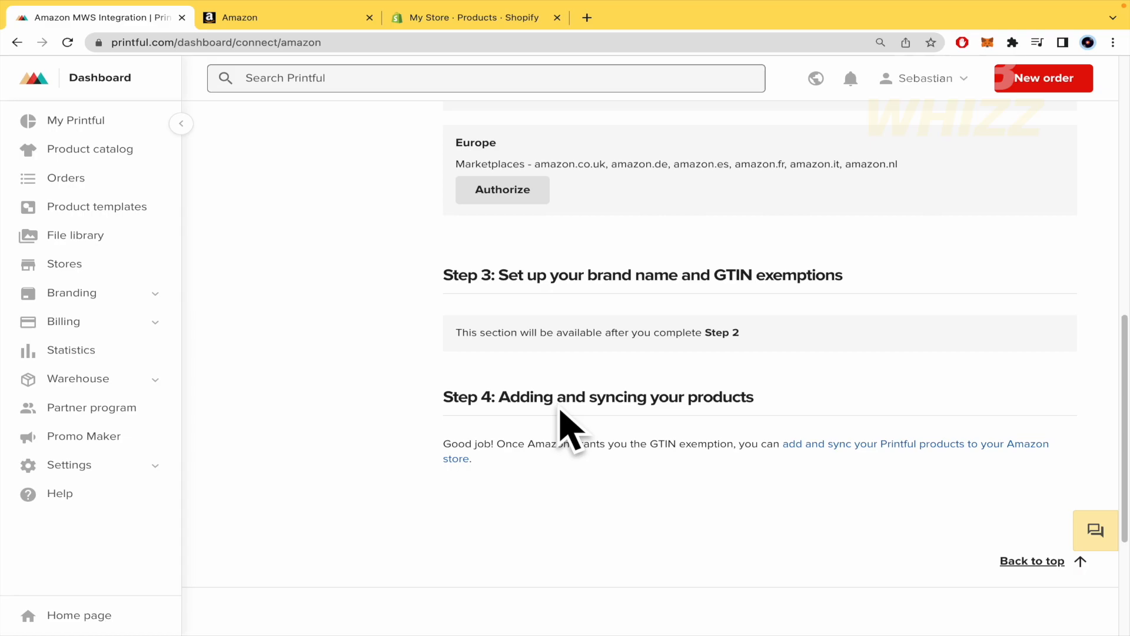
scroll(559, 429, up, 10)
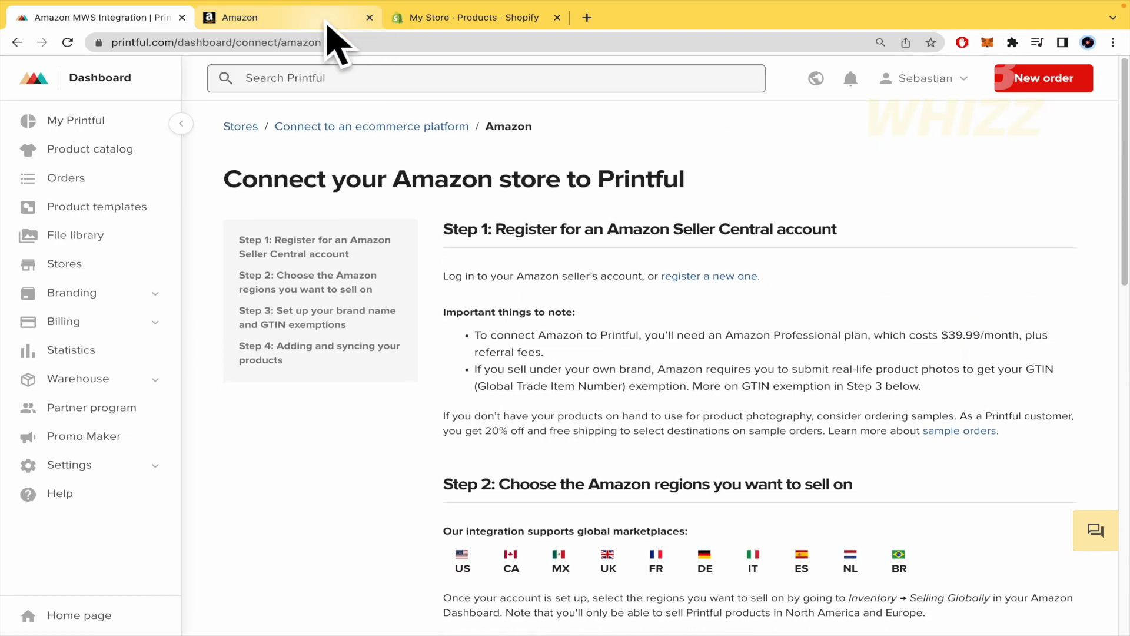
Compare the Printful connection page with the Amazon registration and return to Amazon's business information form.
click(328, 23)
click(111, 20)
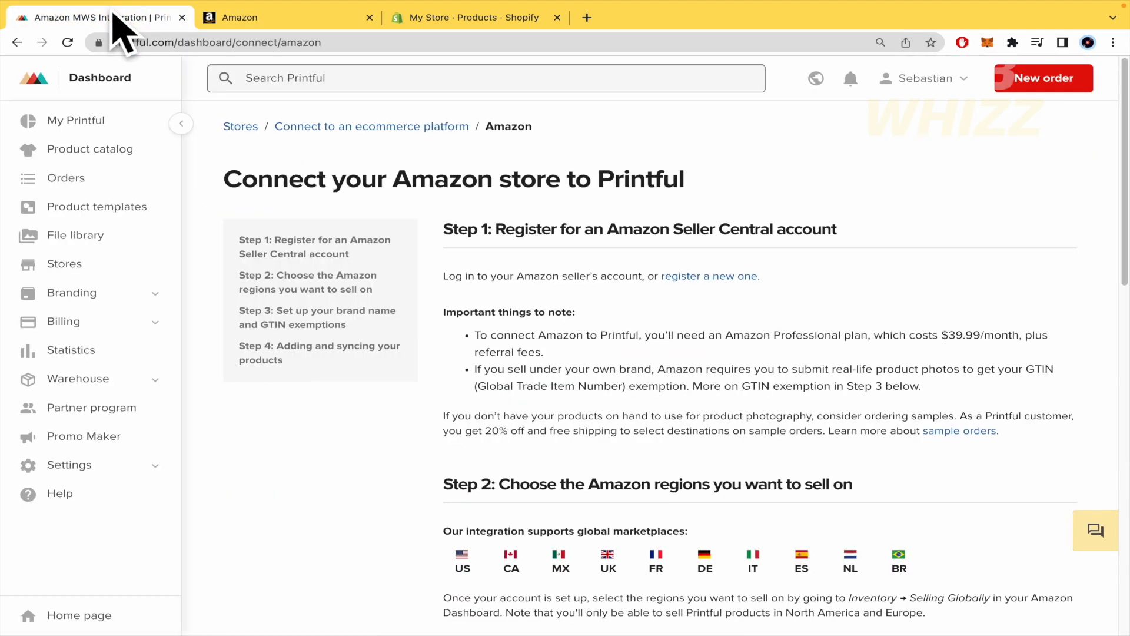
click(283, 24)
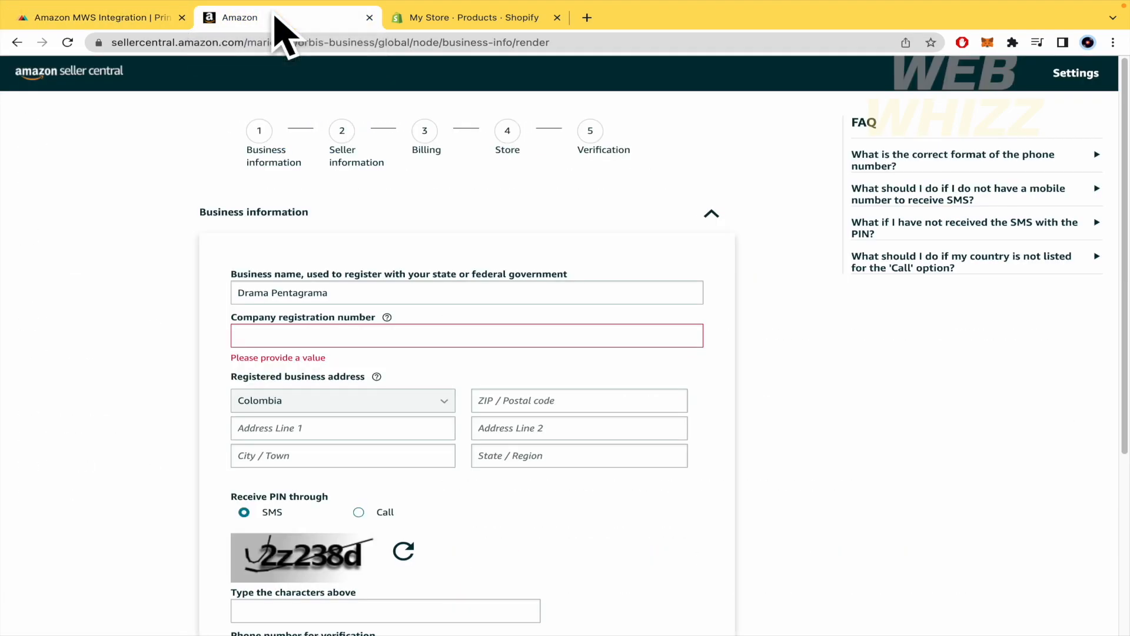